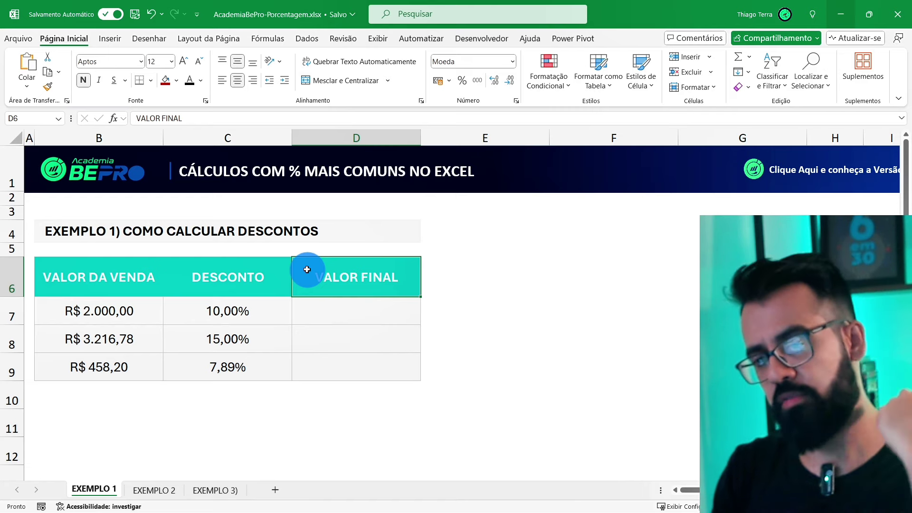
- Review the sale values in B6:B9 and the discounts in C6:C9, then start a formula in D7
left_click(247, 268)
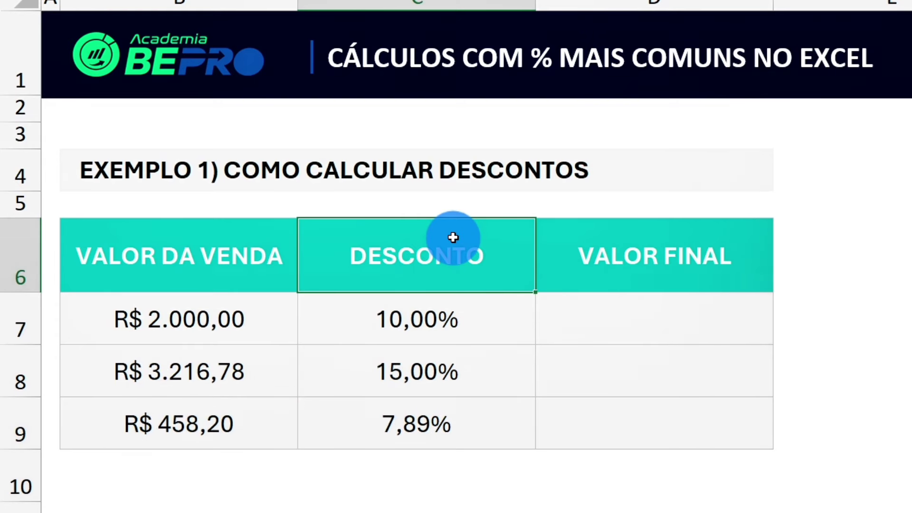
left_click(646, 315)
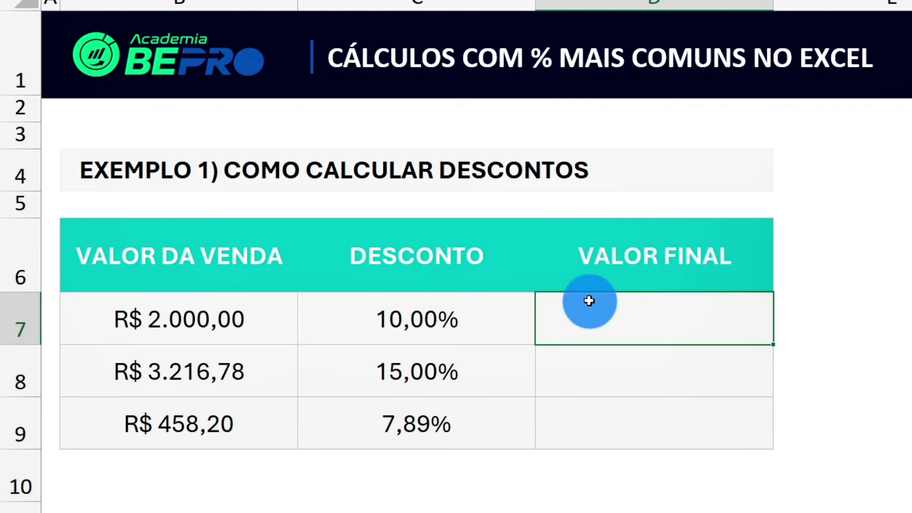
left_click_drag(236, 244, 232, 426)
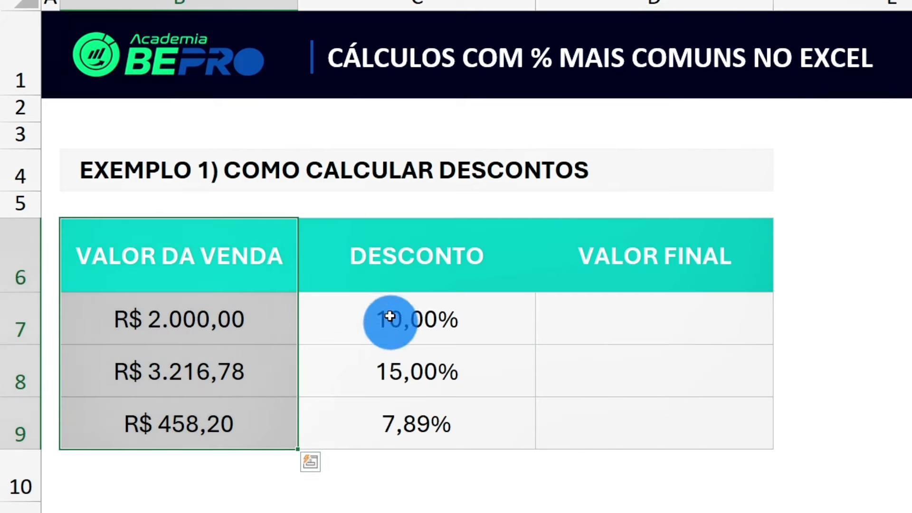
left_click_drag(416, 268, 415, 404)
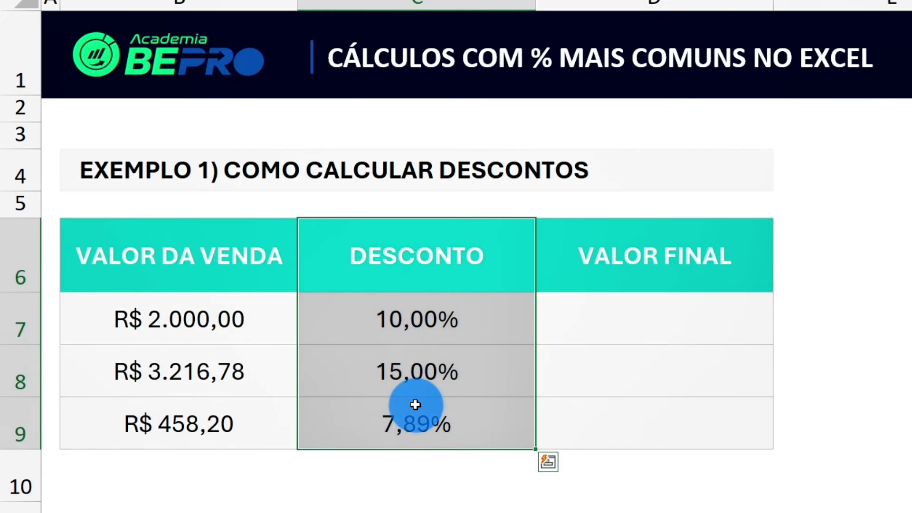
left_click(661, 316)
type("=")
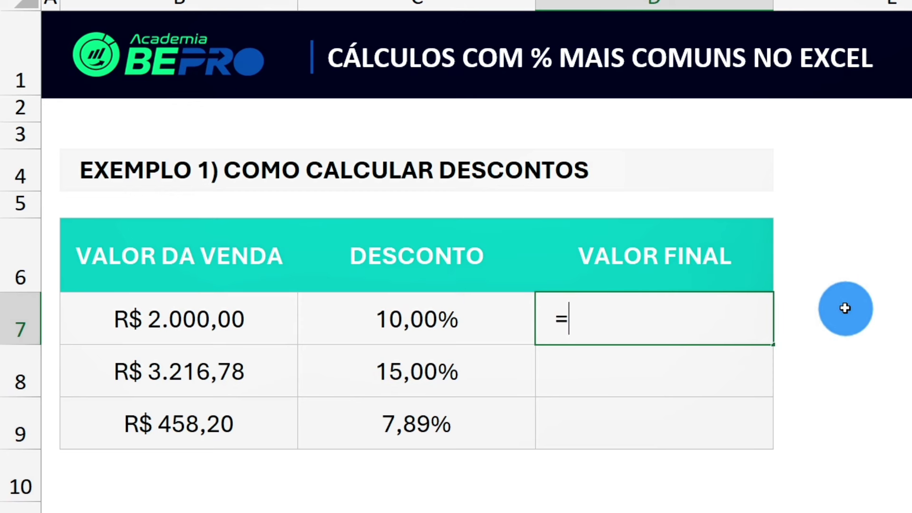
- Enter =B7-(B7*C7) in D7 so the first final value reads R$ 1.800,00
left_click(185, 313)
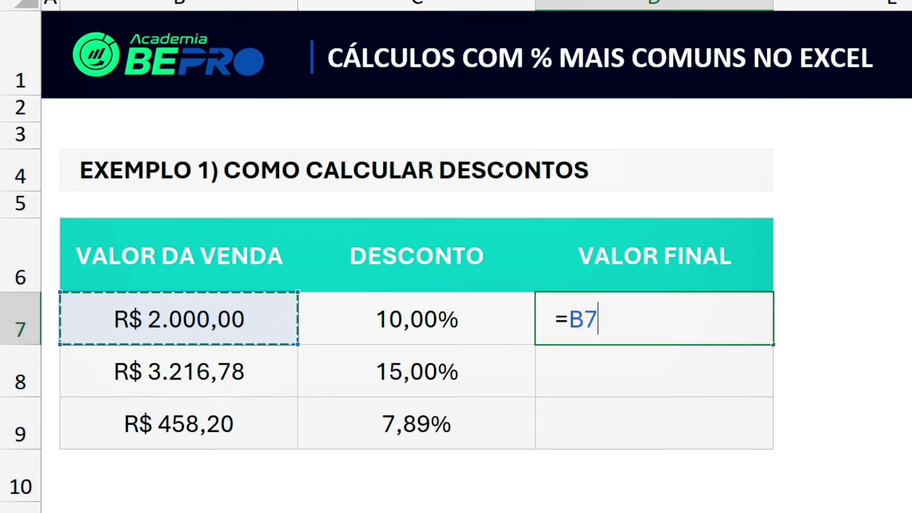
type("-(")
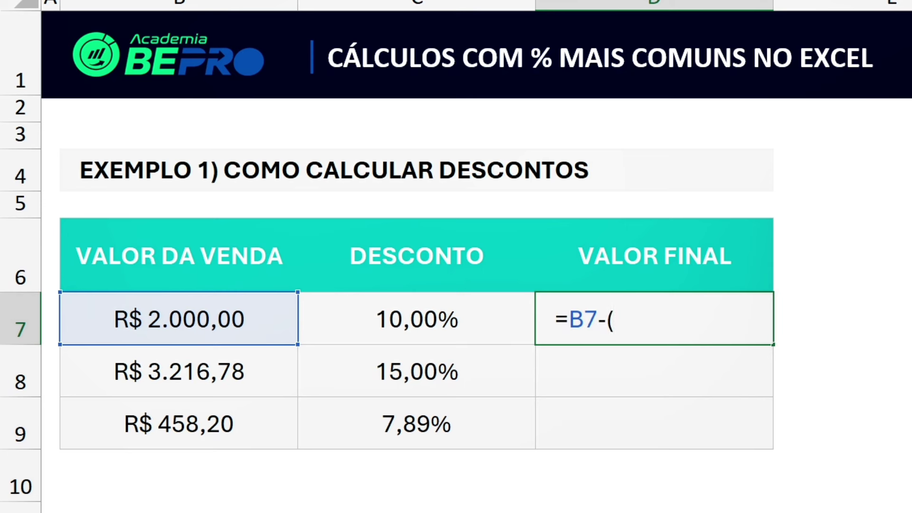
left_click(199, 317)
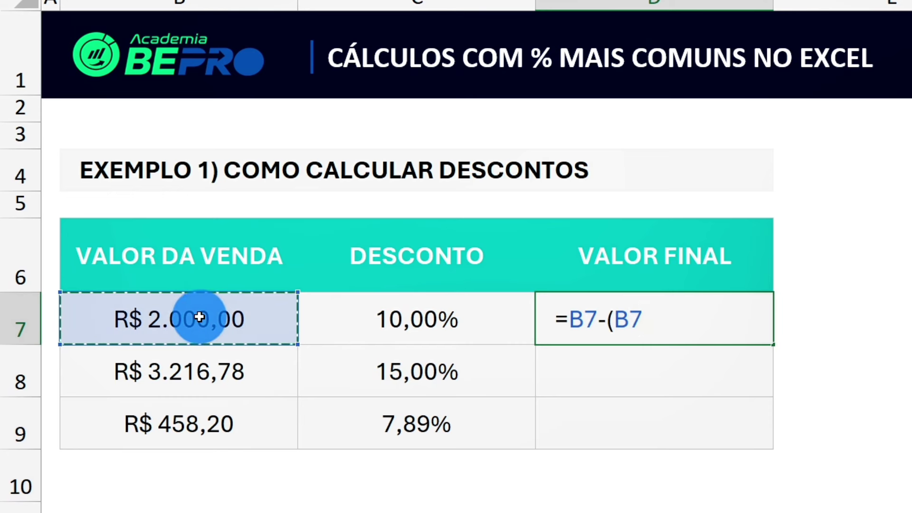
type("*")
left_click(413, 320)
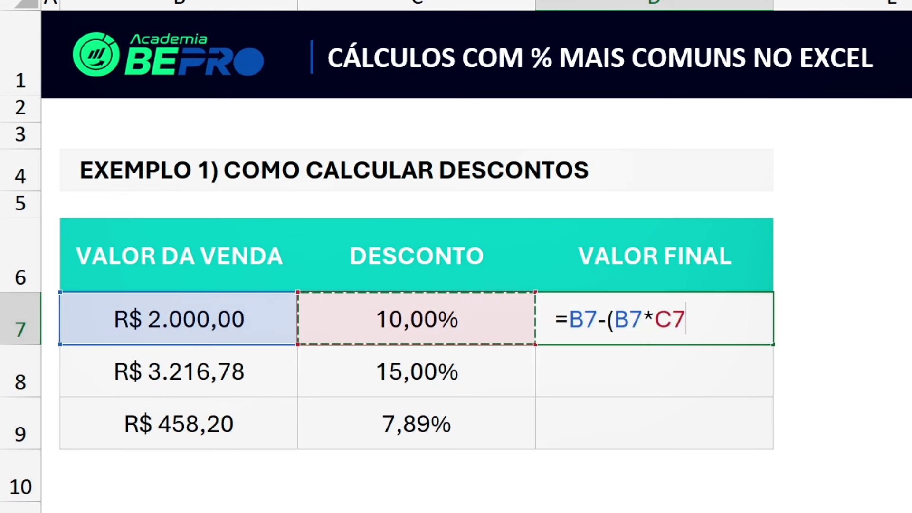
type(")")
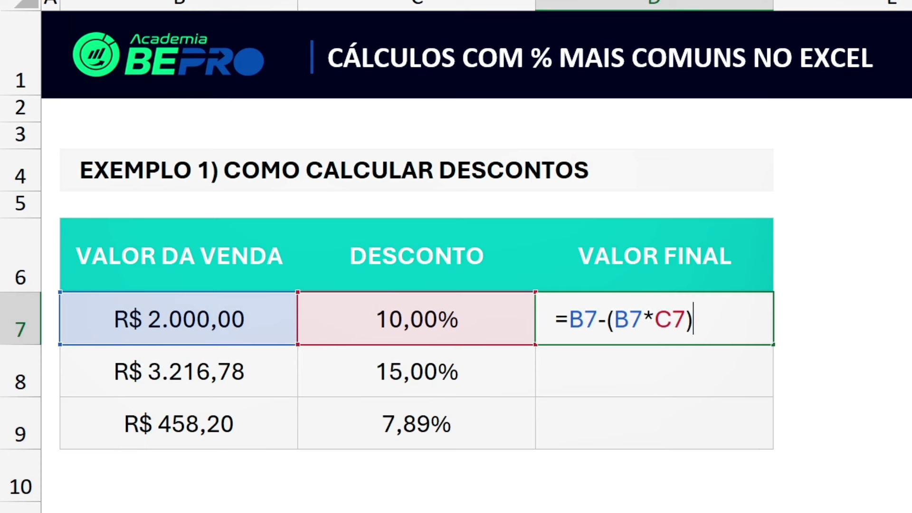
key("Return")
left_click(654, 318)
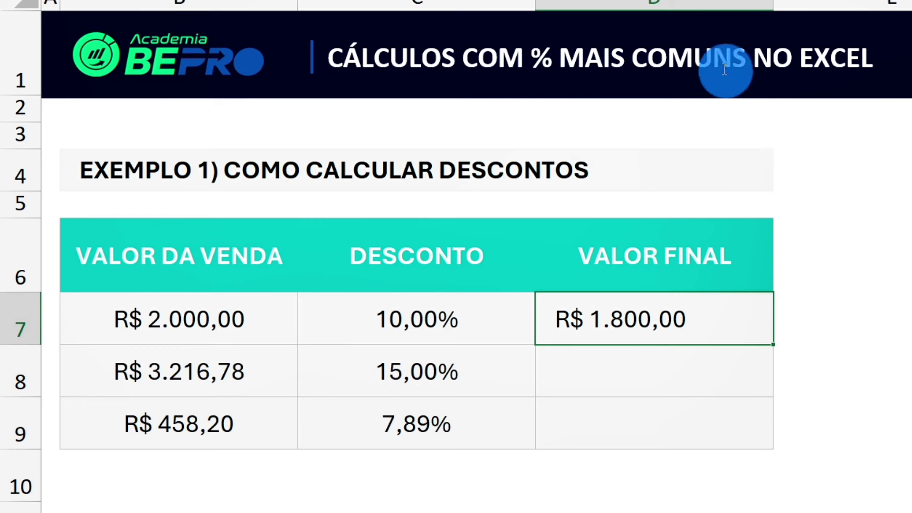
left_click(757, 5)
right_click(692, 5)
left_click(771, 190)
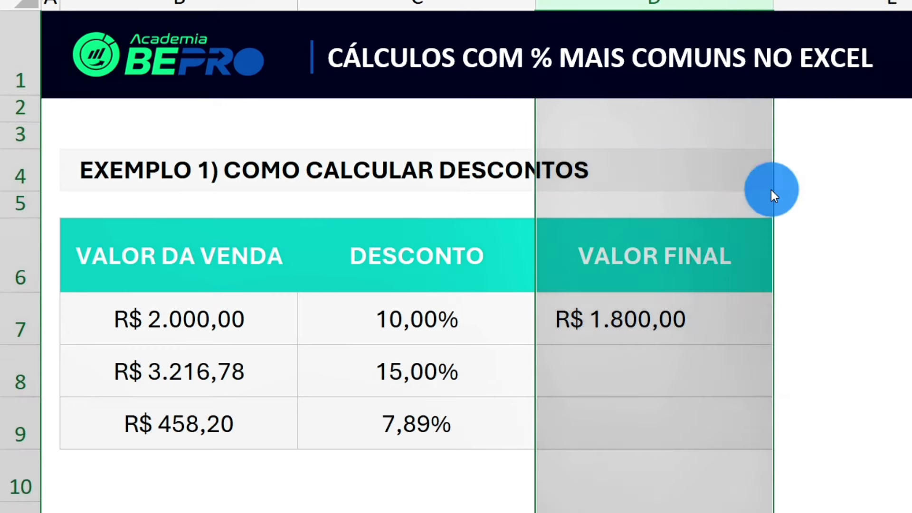
left_click(642, 312)
type("=")
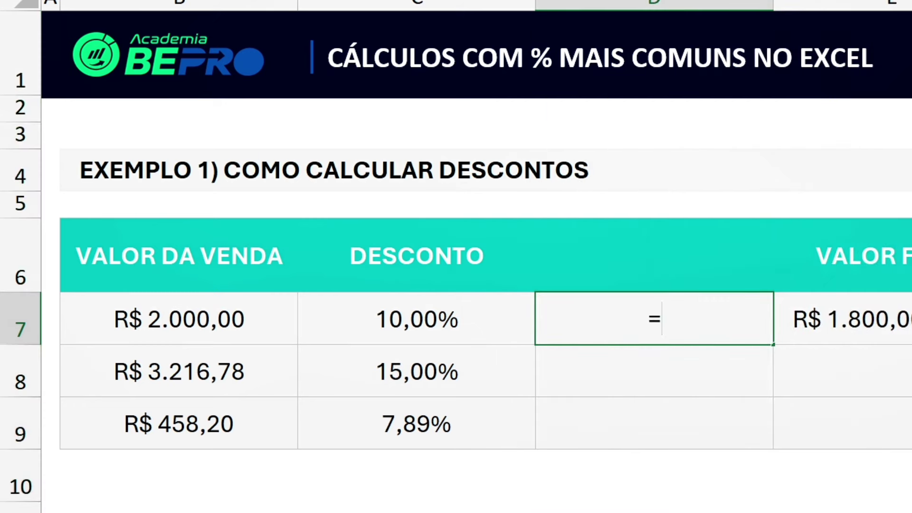
left_click(232, 316)
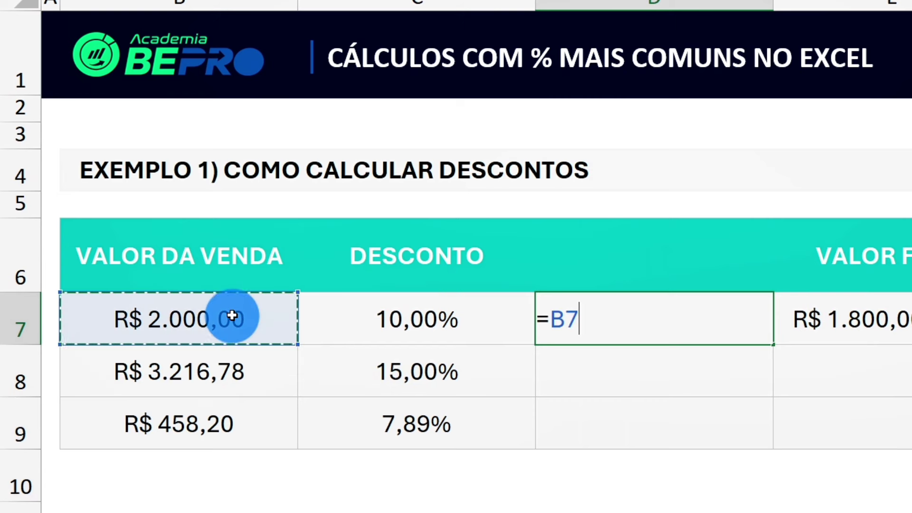
type("*")
left_click(347, 311)
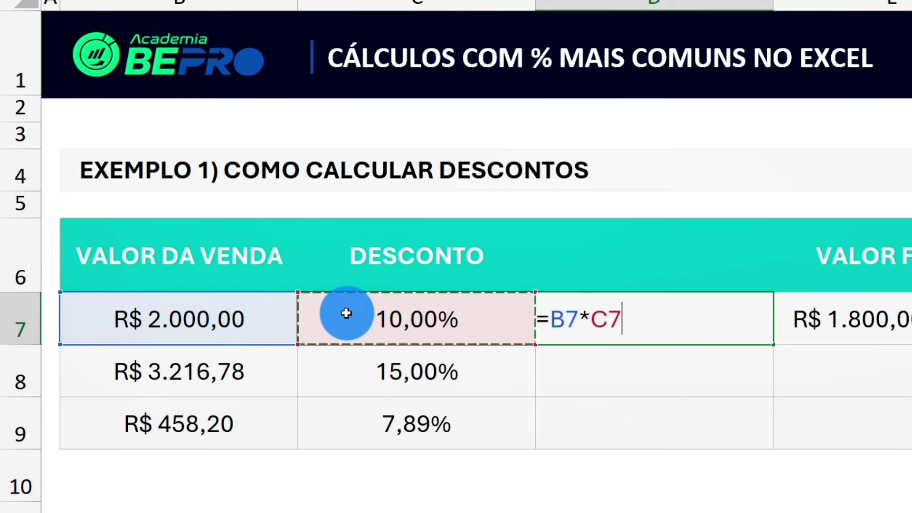
key("Return")
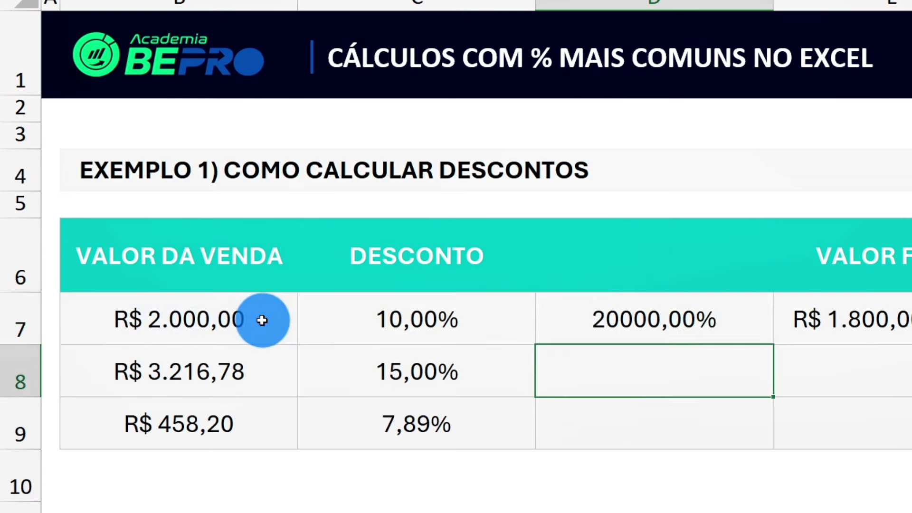
key("Up")
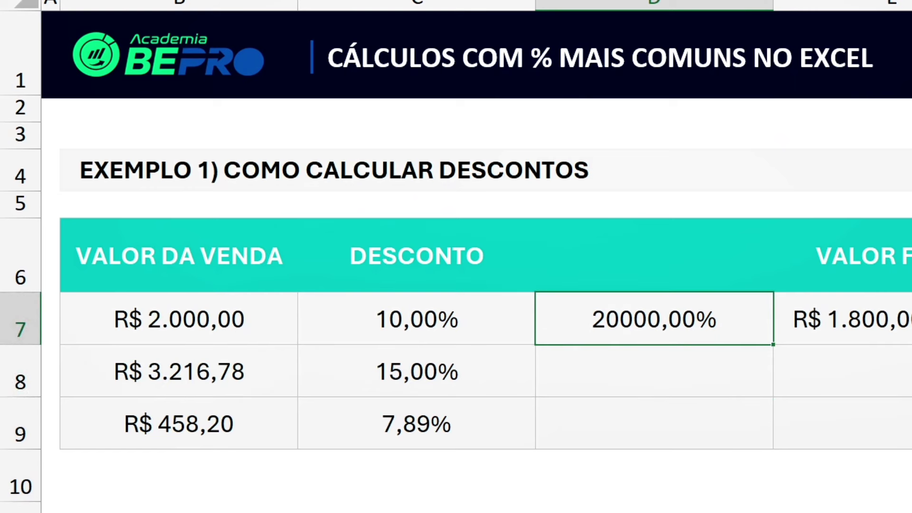
left_click(726, 4)
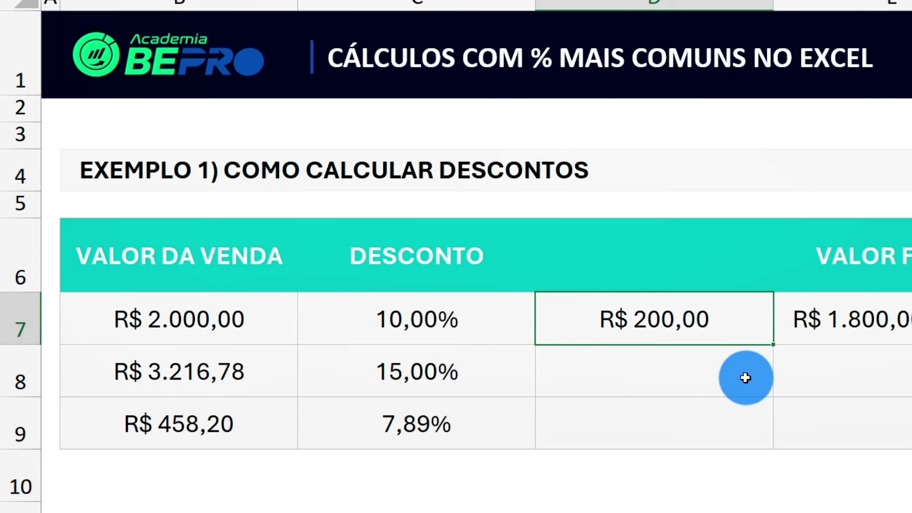
left_click(894, 334)
type("=")
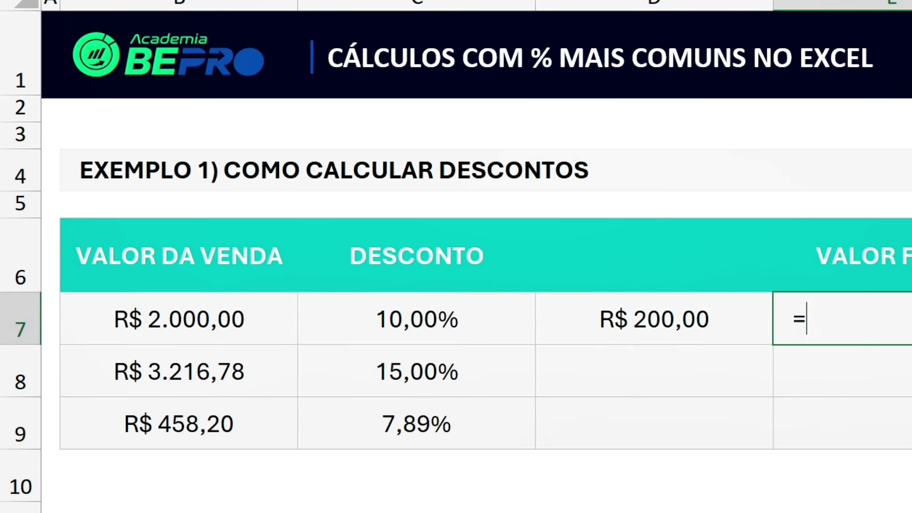
left_click(172, 320)
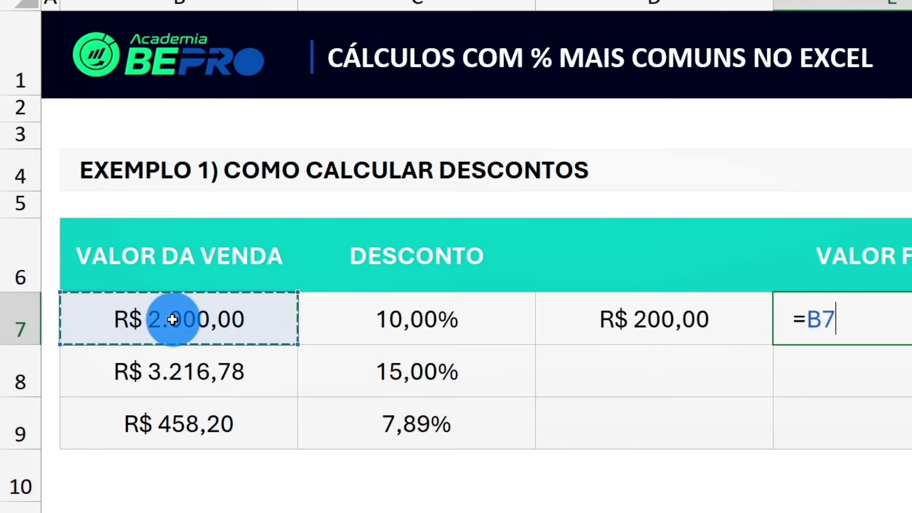
type("-")
left_click(621, 320)
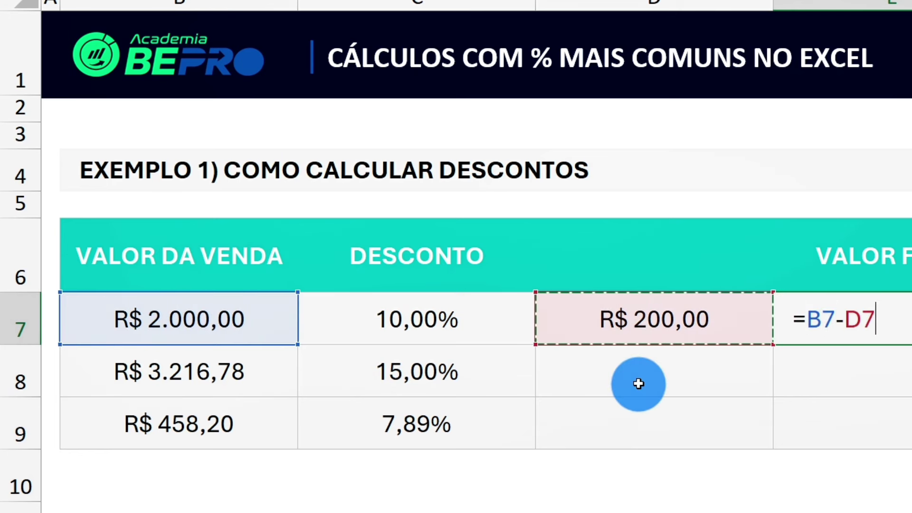
key("Return")
key("Up")
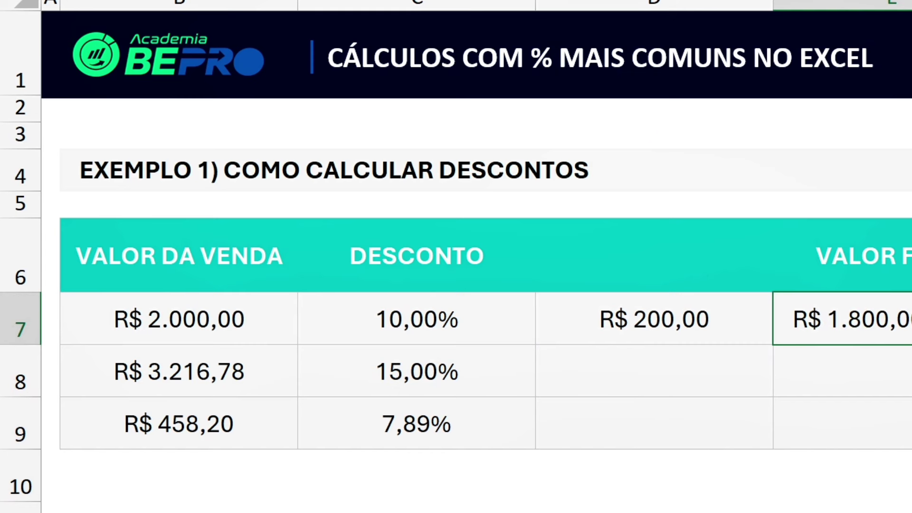
double_click(881, 327)
key("Escape")
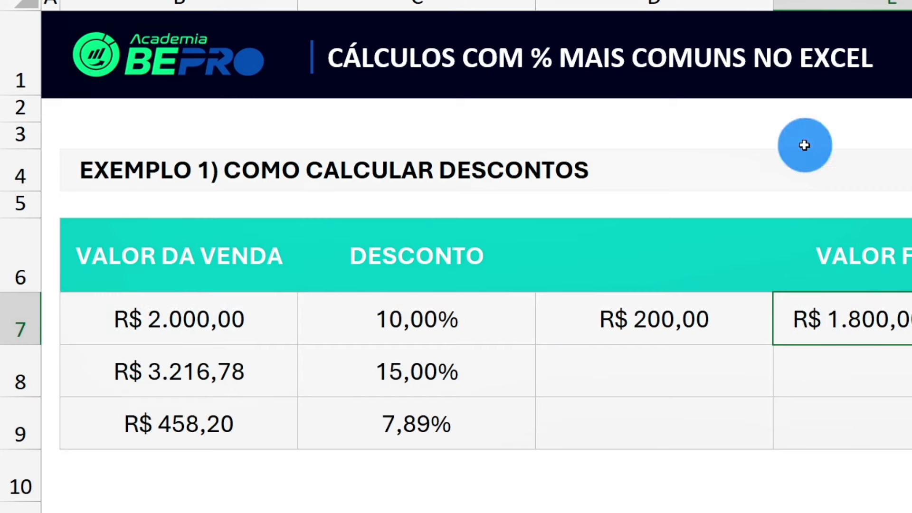
right_click(693, 6)
- Remove the helper discount column and enter the discount formula =B8*(1-C8) in D8
left_click(760, 206)
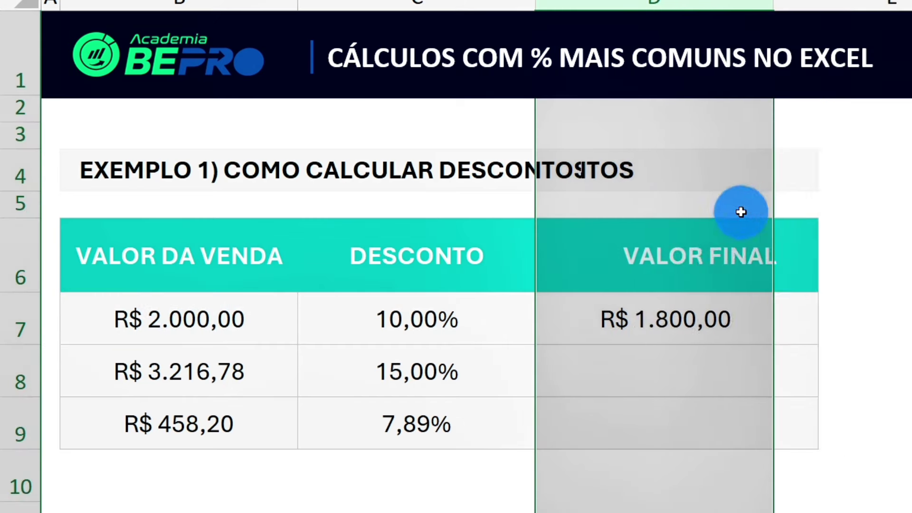
left_click(592, 364)
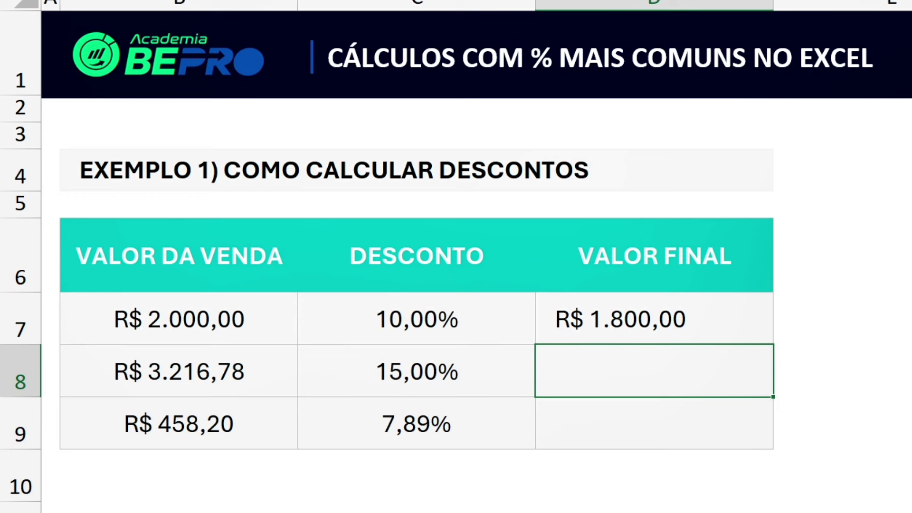
type("=")
left_click(183, 371)
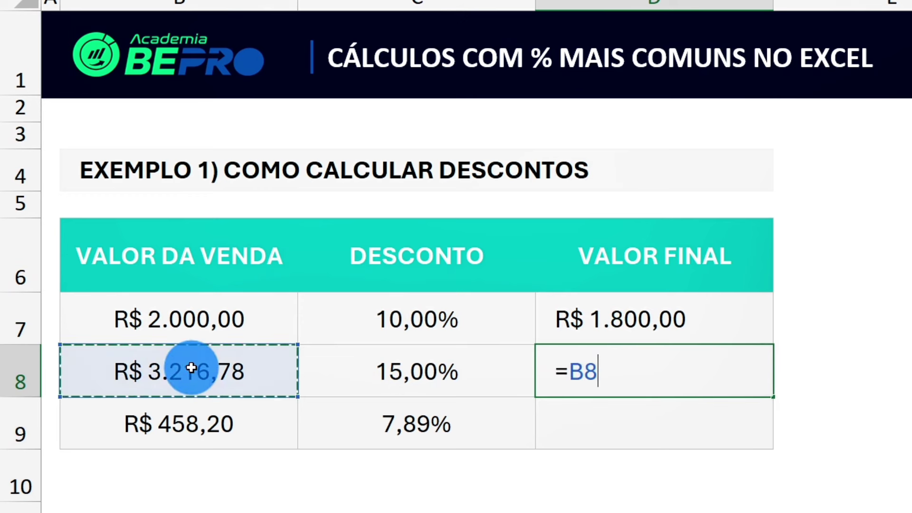
type("*")
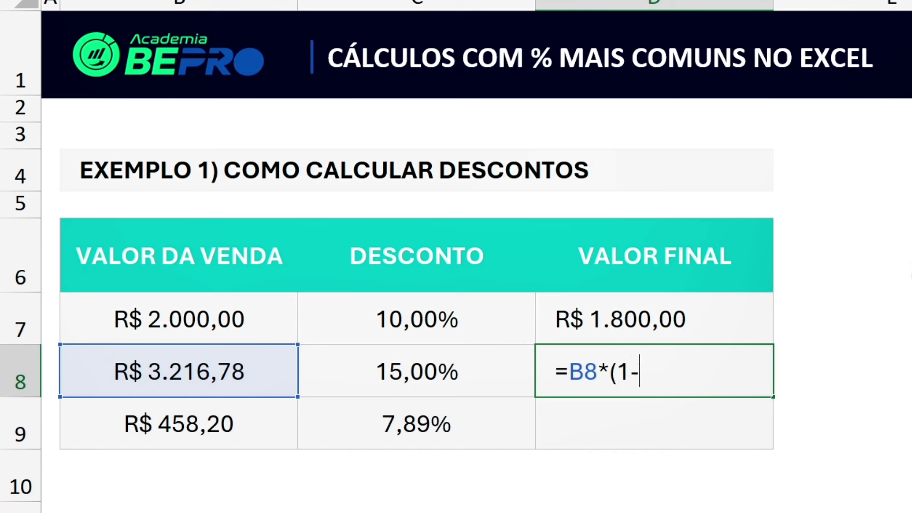
left_click(434, 372)
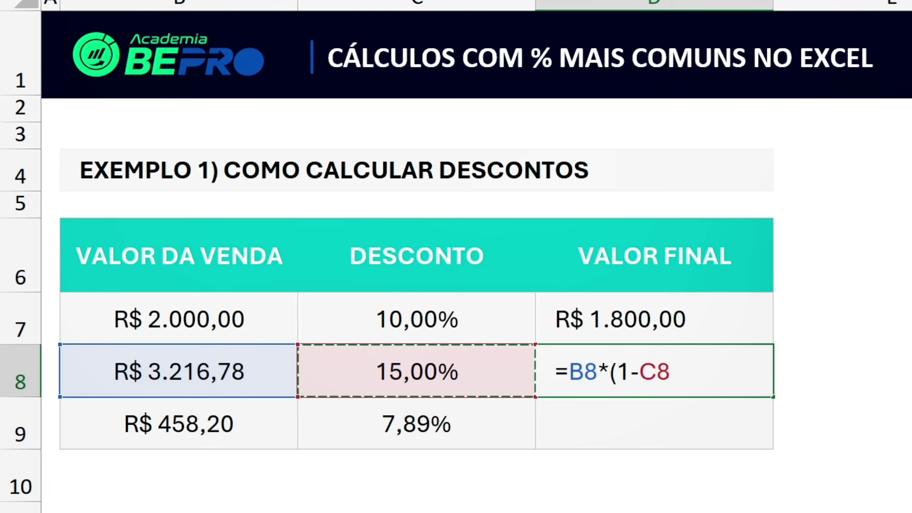
type(")")
key("Return")
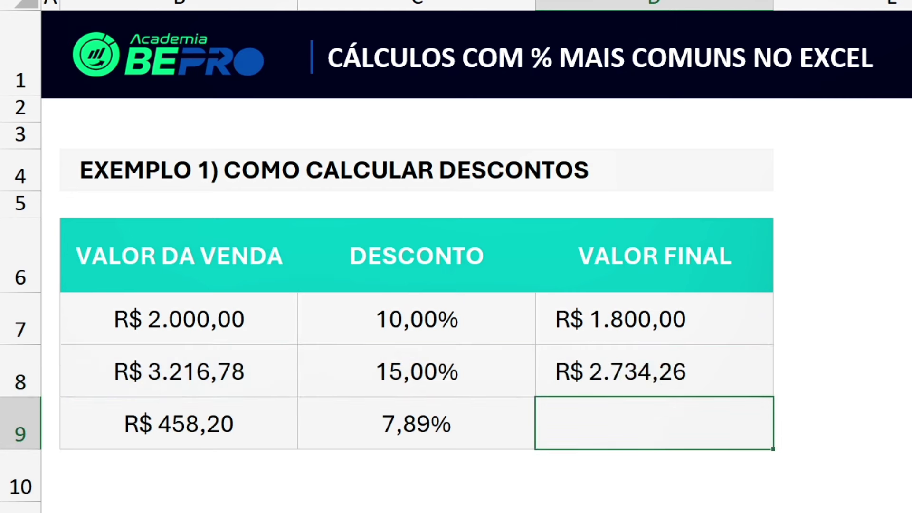
left_click(654, 370)
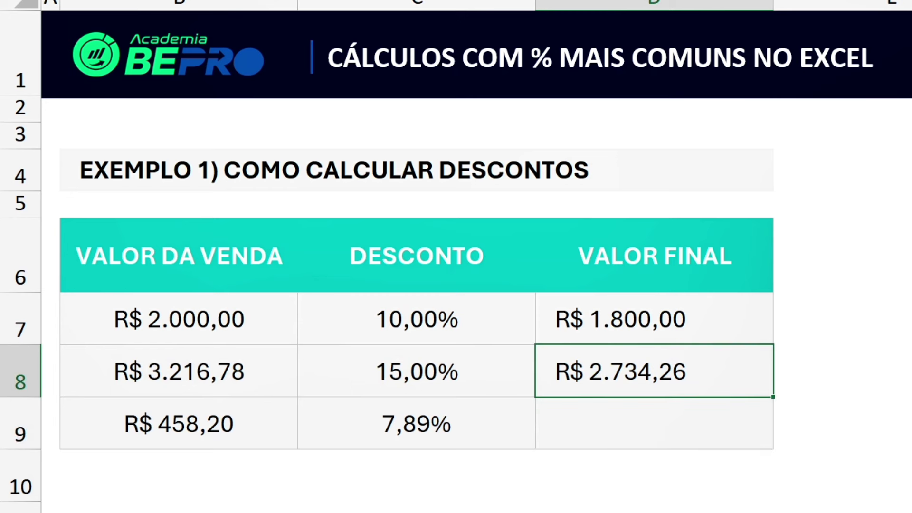
- Copy the discount formula down to D9 and test row 8 with a 2.000 sale and 10% discount
left_click_drag(773, 396, 761, 452)
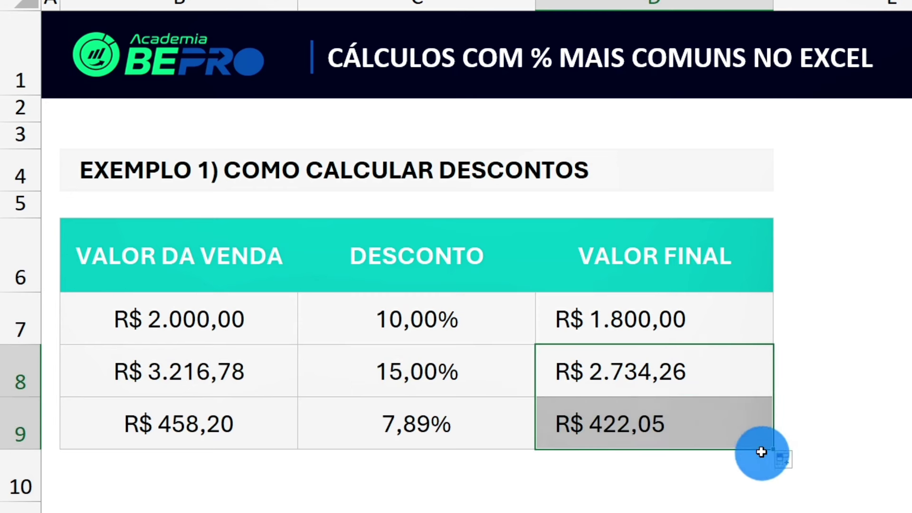
left_click(755, 420)
left_click(742, 380)
left_click(285, 370)
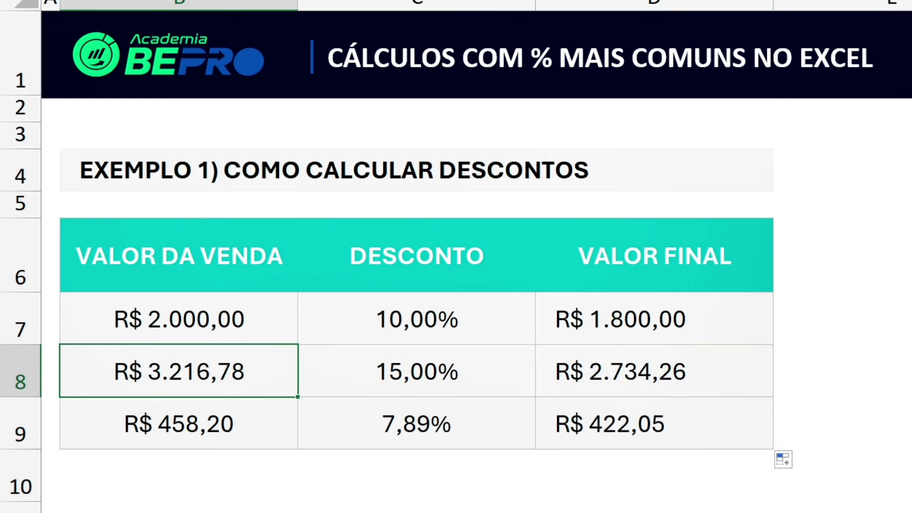
type("2.000")
key("Tab")
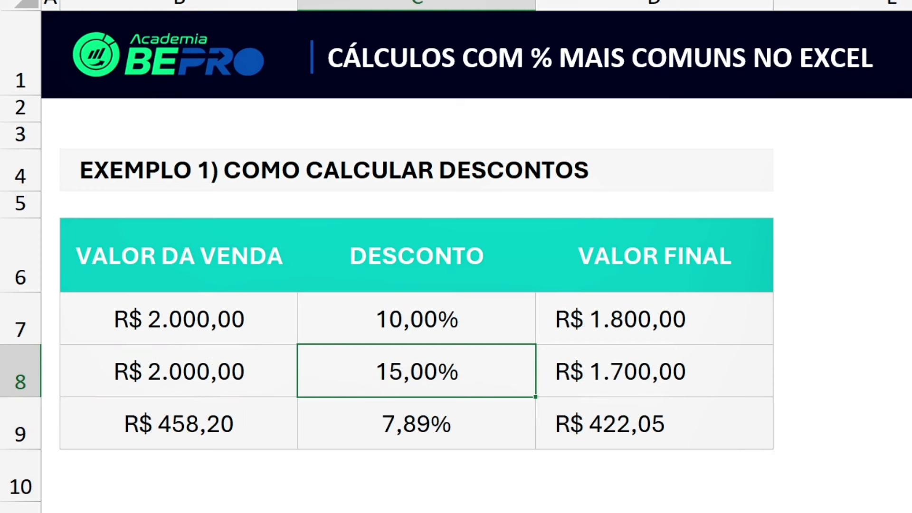
type("10")
key("Return")
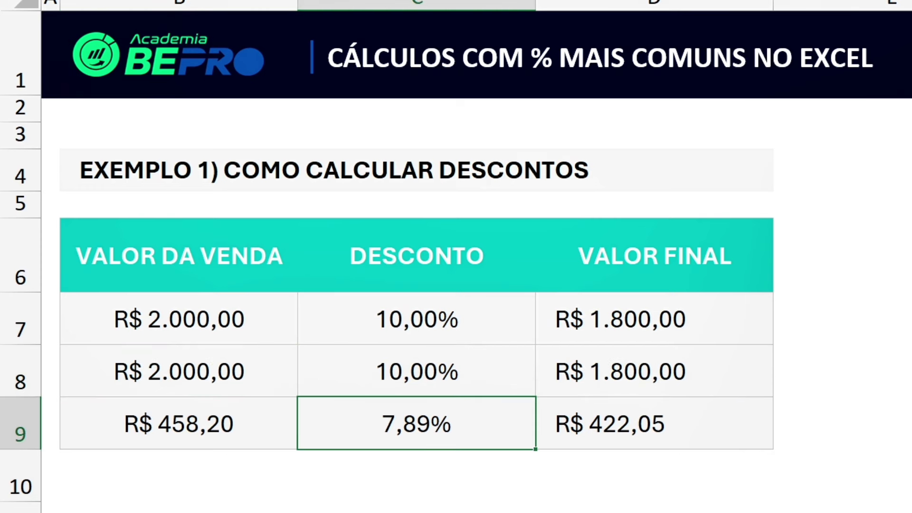
- Compare the row 7 and 8 final values, then switch to the EXEMPLO 2 goals sheet
left_click_drag(716, 340, 706, 362)
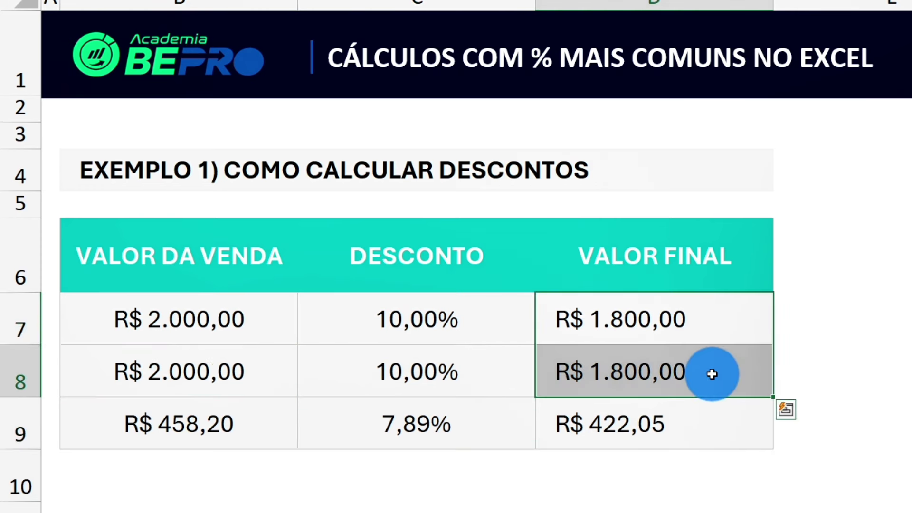
left_click(711, 374)
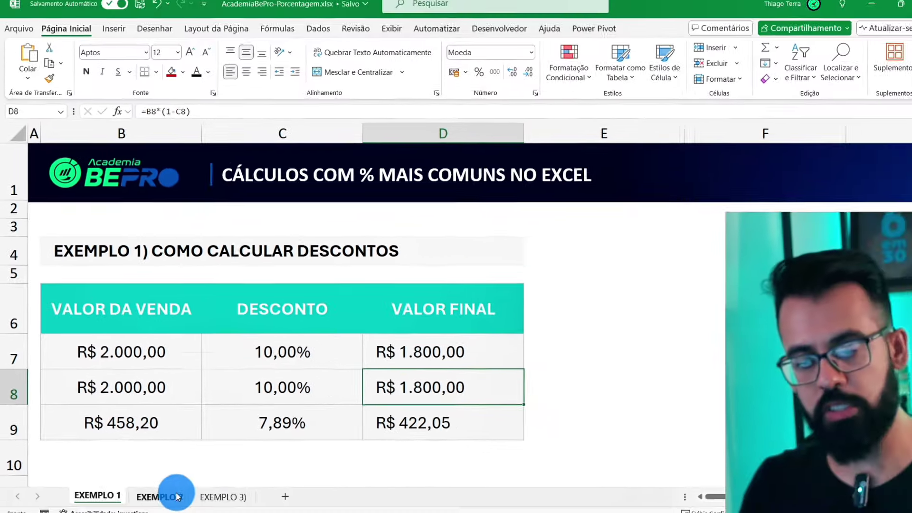
left_click(171, 495)
left_click(198, 314)
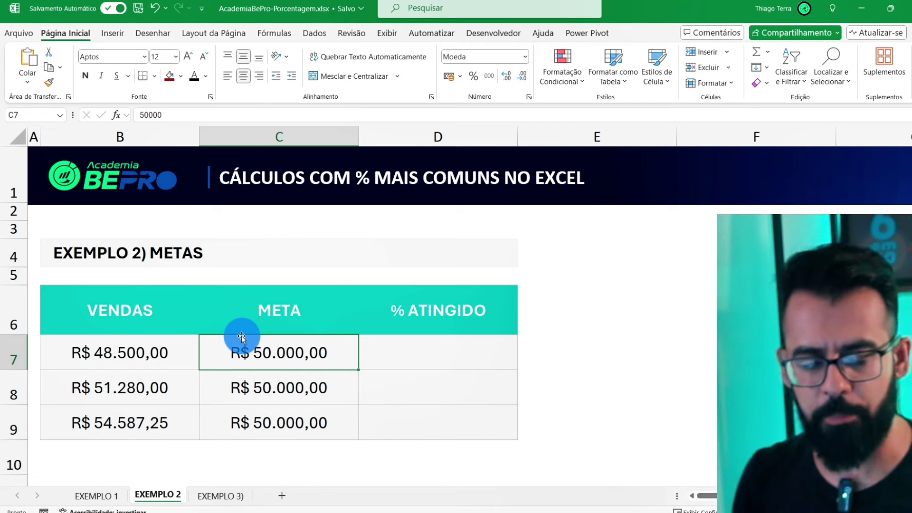
- Enter =B7/C7 in D7 so the first % ATINGIDO shows 97,00%
left_click(446, 373)
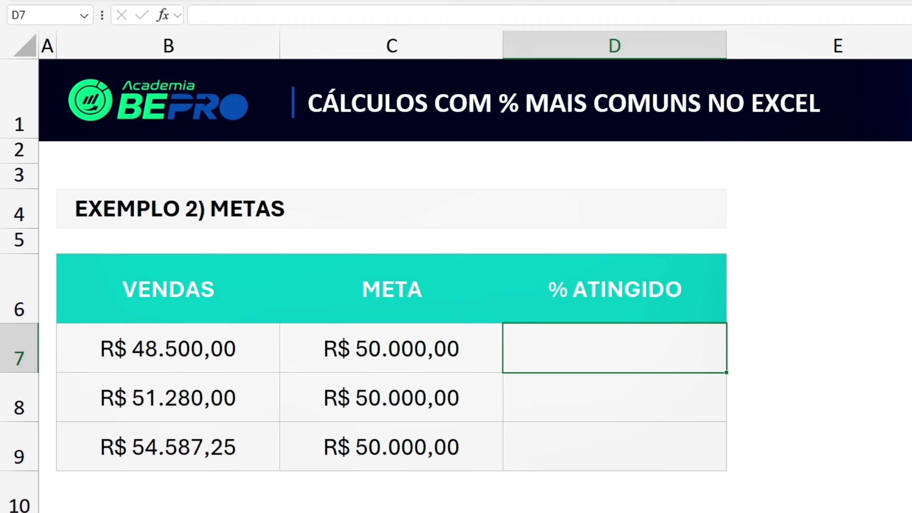
type("=")
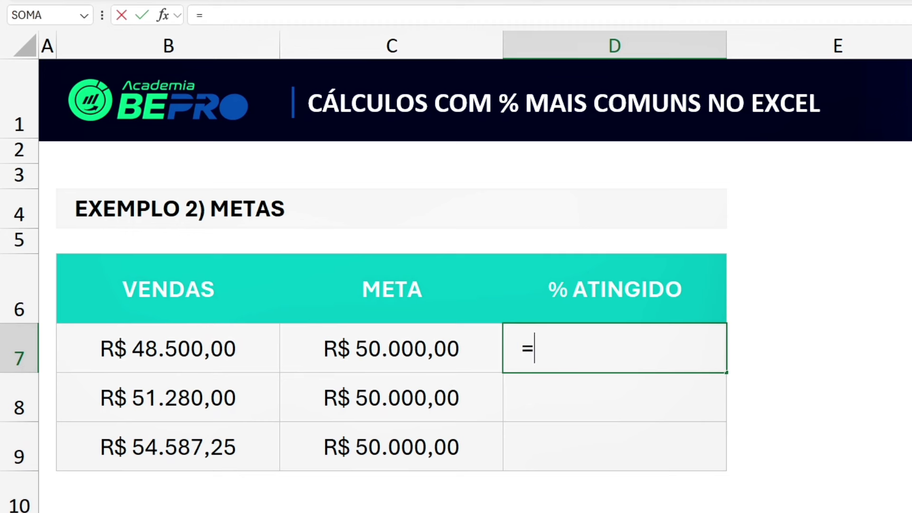
left_click(235, 350)
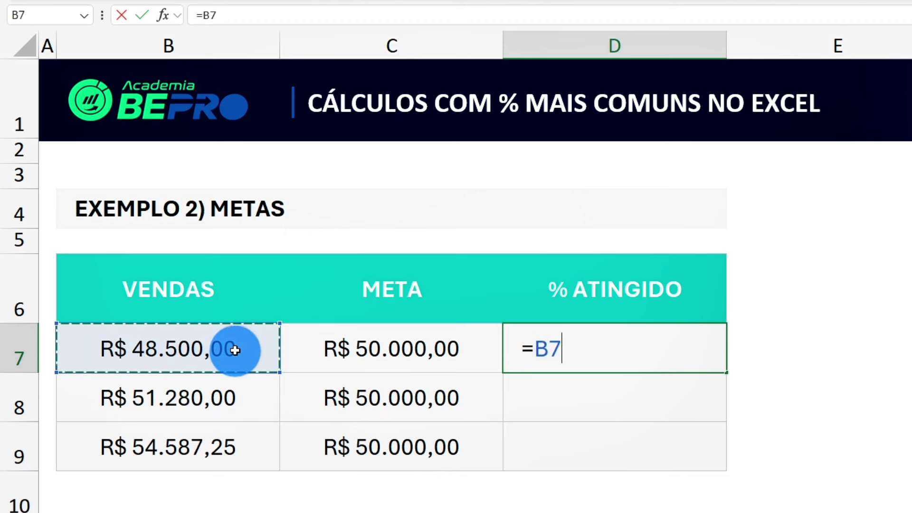
type("/")
left_click(413, 331)
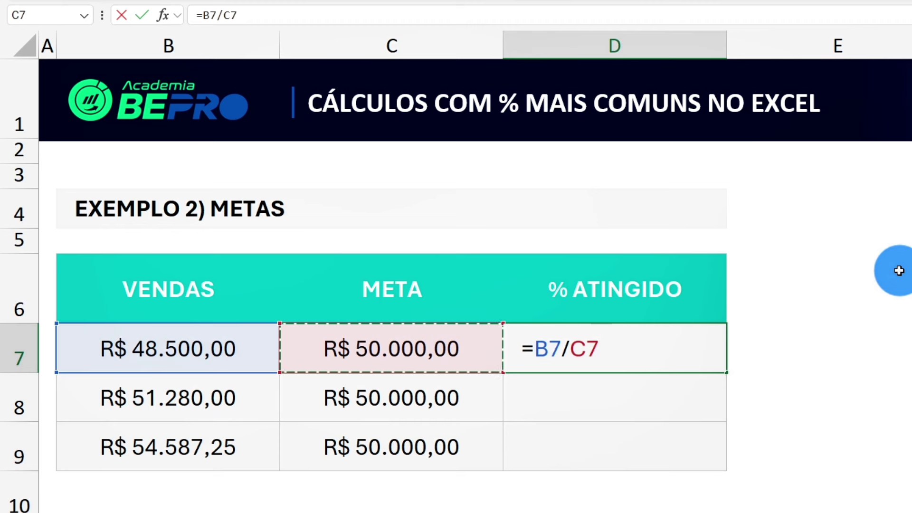
key("Return")
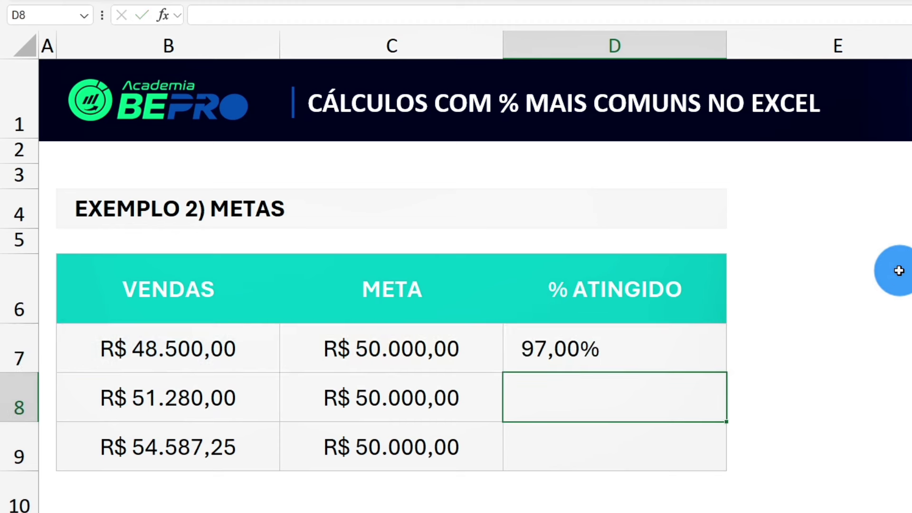
key("Up")
left_click(195, 328)
left_click(311, 328)
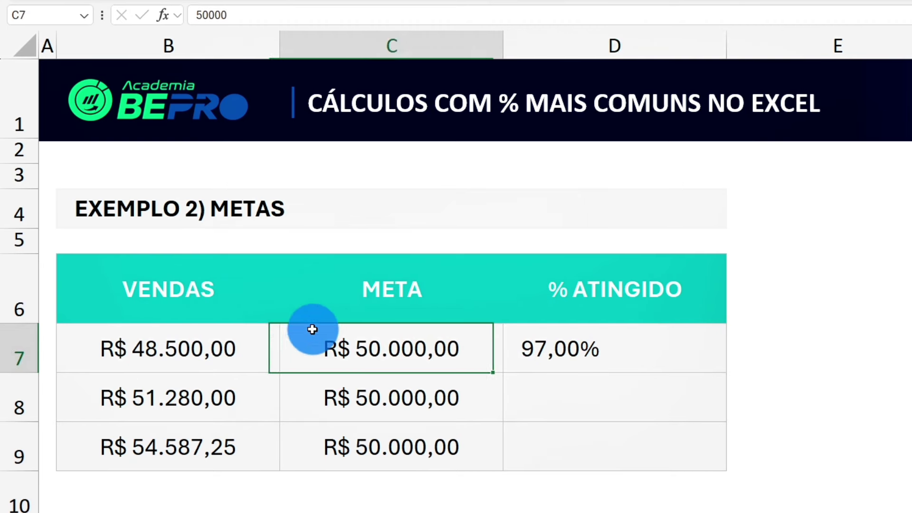
left_click(568, 332)
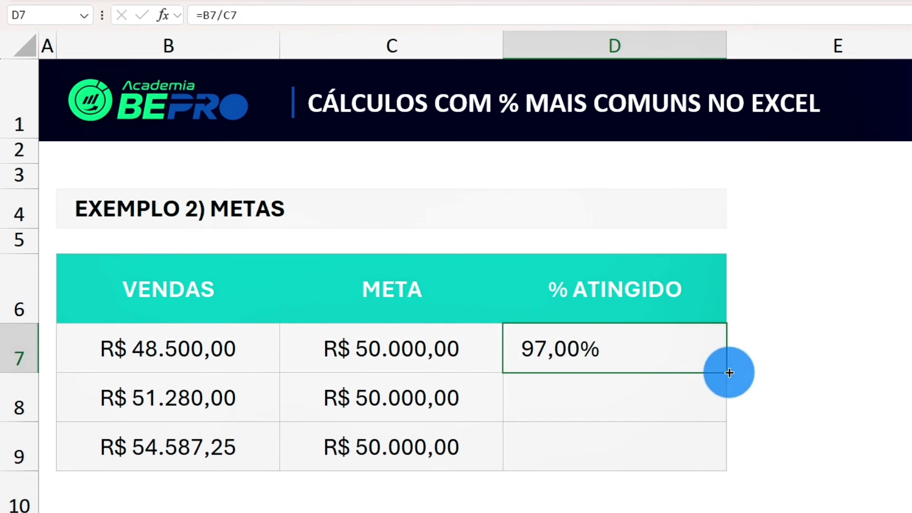
- Fill =B7/C7 down to D9, giving 102,56% and 109,17% for rows 8 and 9
left_click_drag(729, 373, 717, 455)
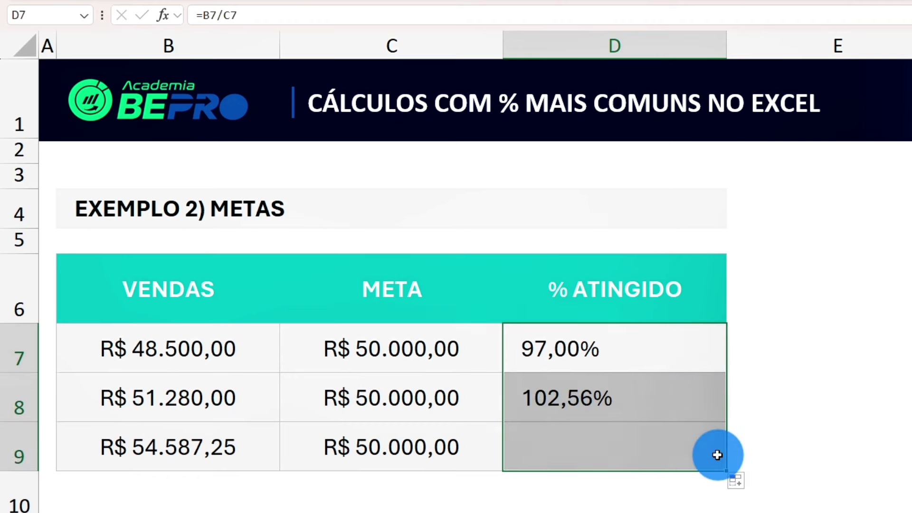
mouse_move(686, 366)
left_mouse_down()
mouse_move(153, 447)
mouse_move(555, 443)
left_mouse_up()
left_click(717, 385)
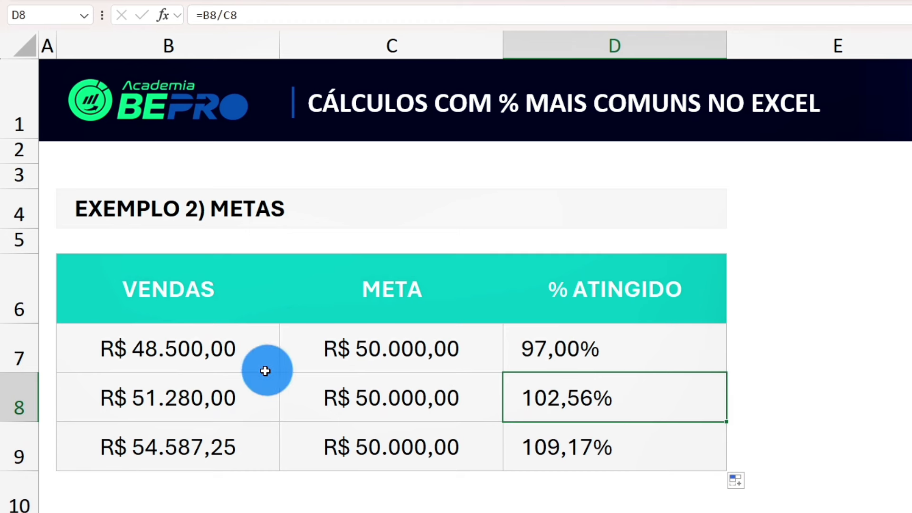
mouse_move(263, 394)
left_mouse_down()
mouse_move(244, 444)
mouse_move(248, 393)
mouse_move(255, 461)
mouse_move(130, 388)
left_mouse_up()
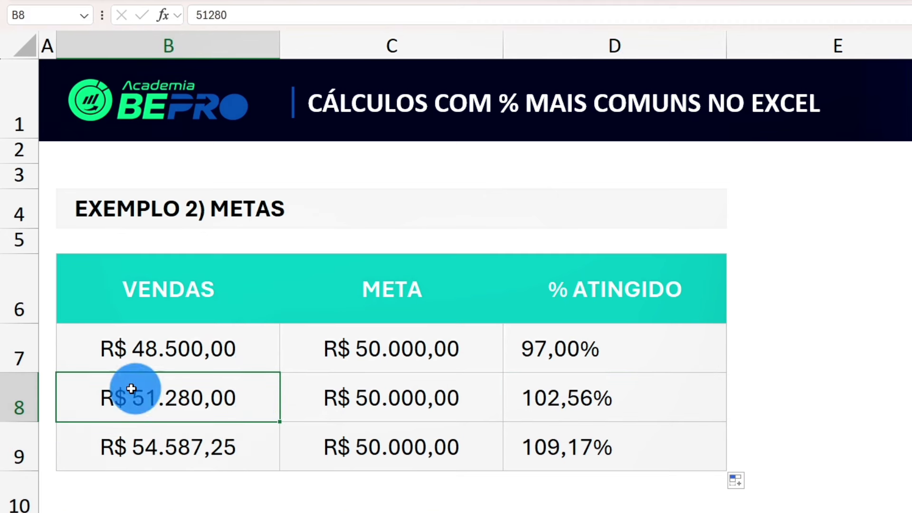
left_click(532, 401)
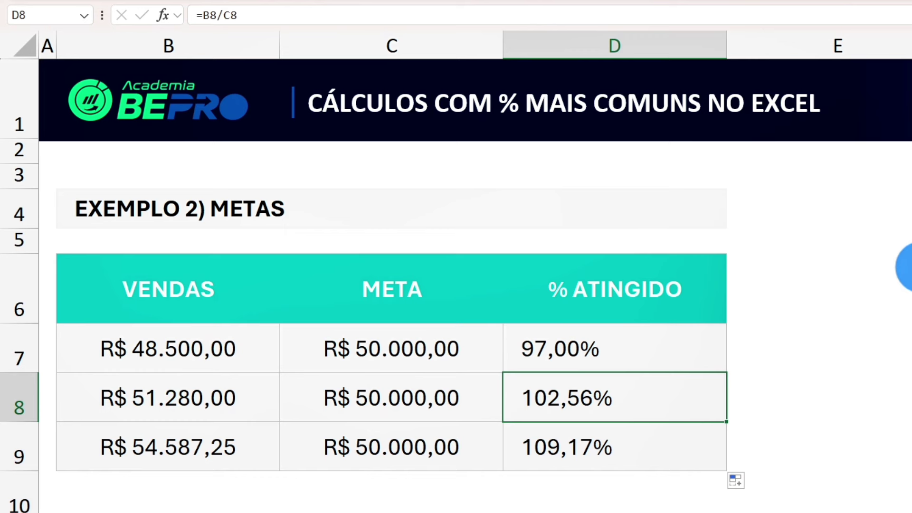
left_click(135, 410)
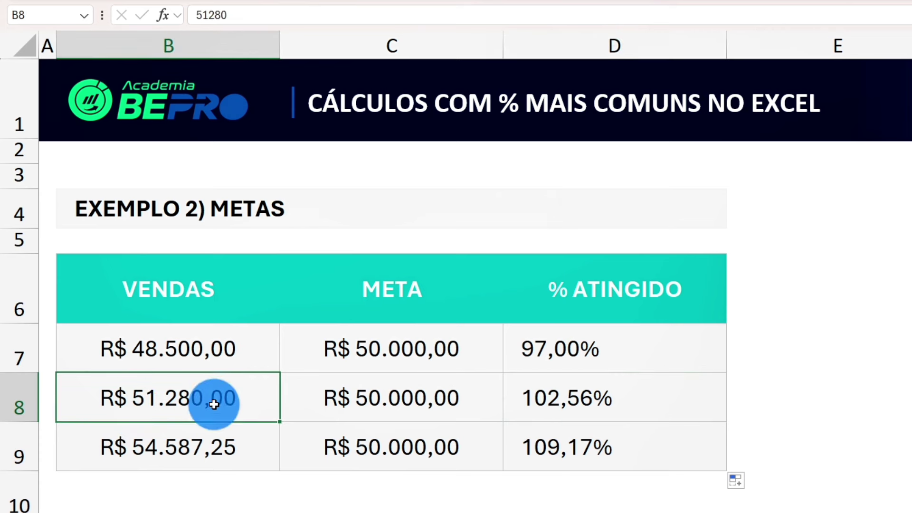
left_click(653, 397)
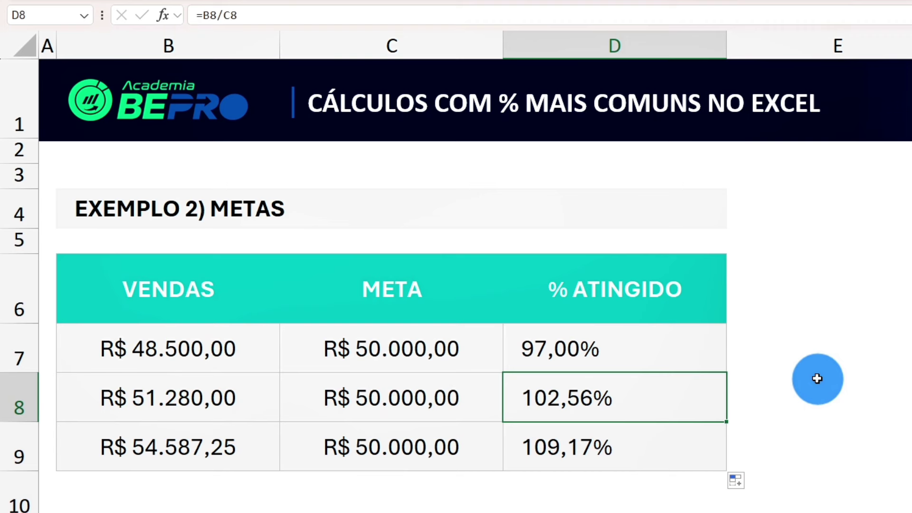
- Change the sales value in B7 to 50.000 so D7 shows 100,00%
left_click(148, 357)
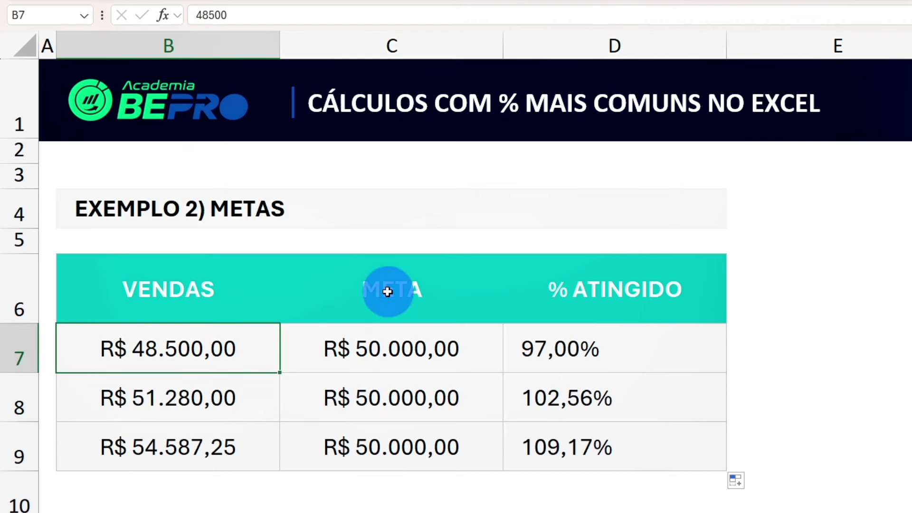
key("F2")
key("BackSpace")
key("BackSpace")
key("BackSpace")
type("50.000")
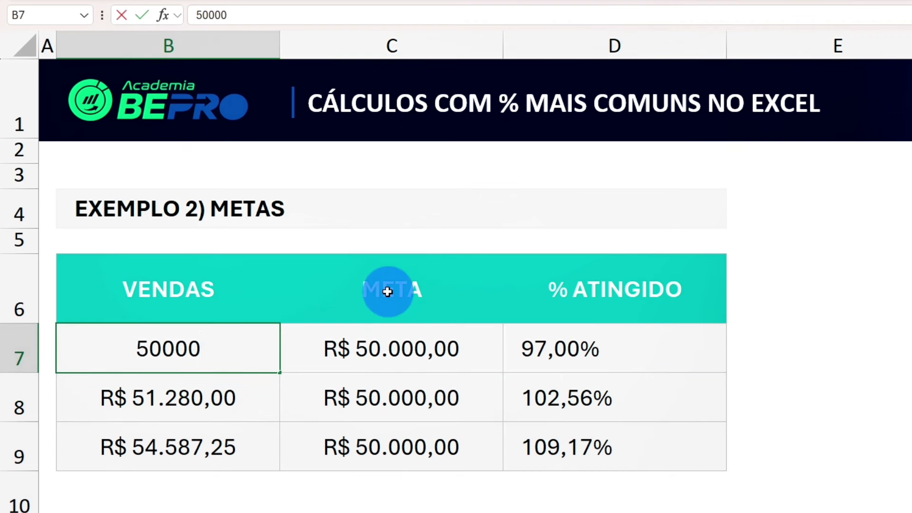
key("Return")
left_click(579, 341)
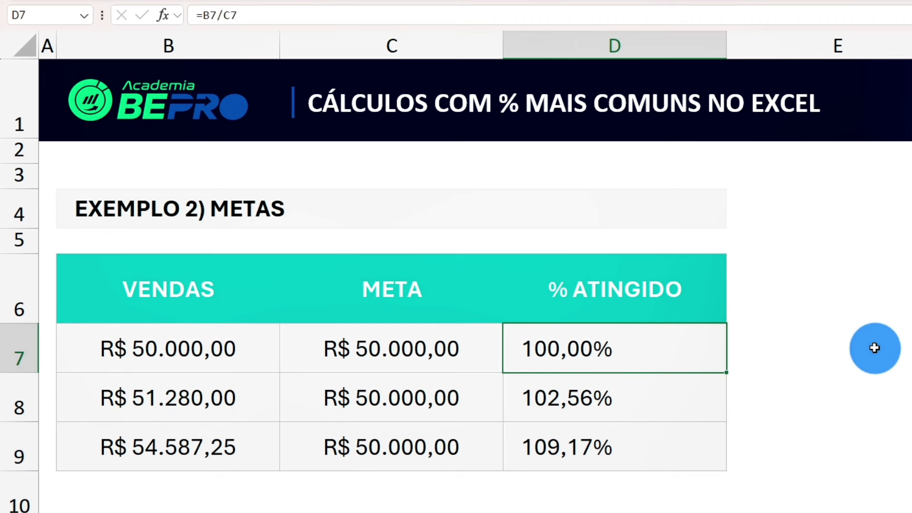
- Review the % ATINGIDO formulas in rows 8 and 9, then go to the EXEMPLO 3) sheet
left_click(654, 399)
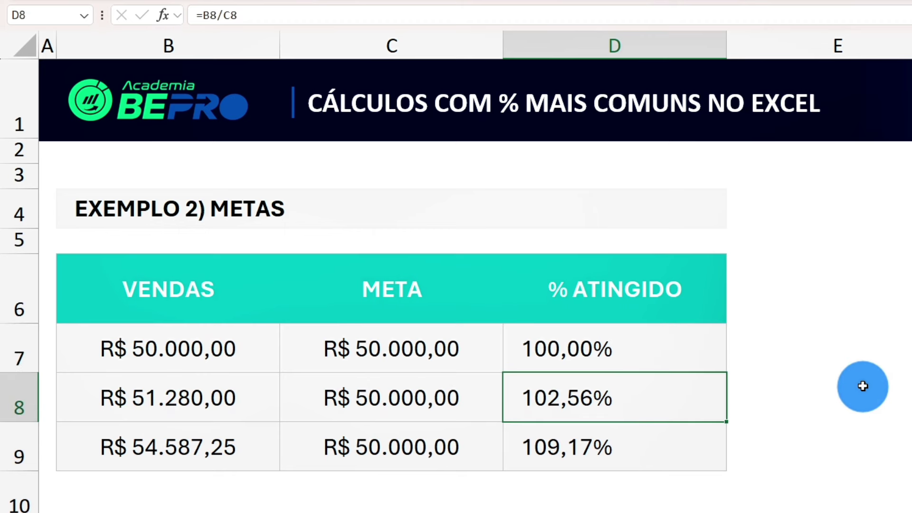
left_click(636, 441)
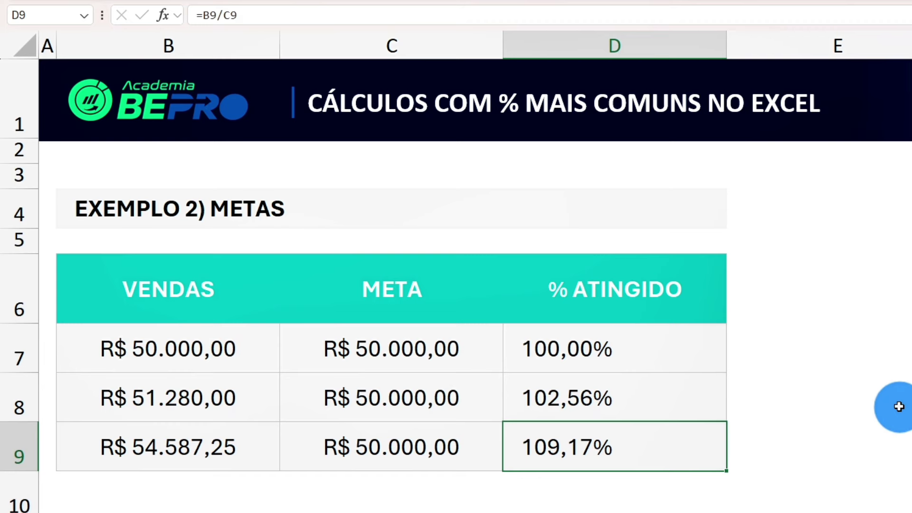
left_click(270, 489)
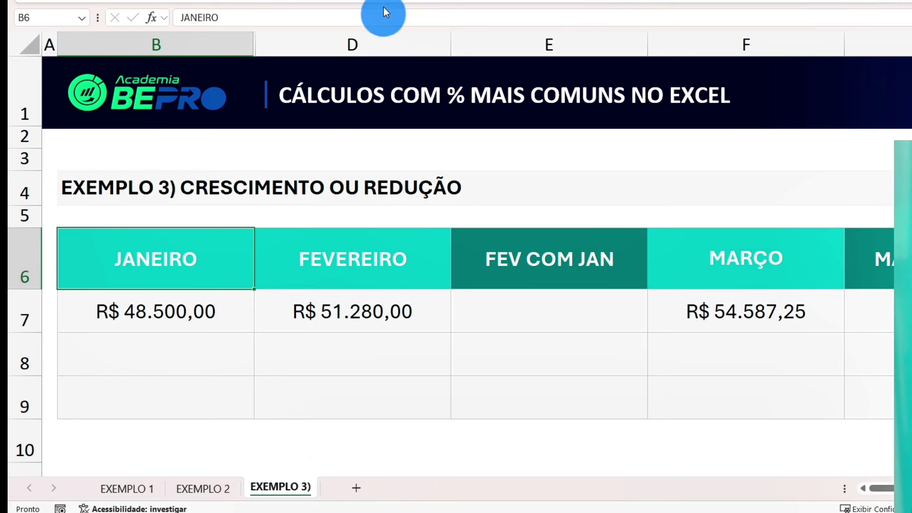
- Unhide column C (JAN COM JAN) with Re-exibir on the selected columns B–D
left_click_drag(233, 42, 273, 44)
right_click(279, 46)
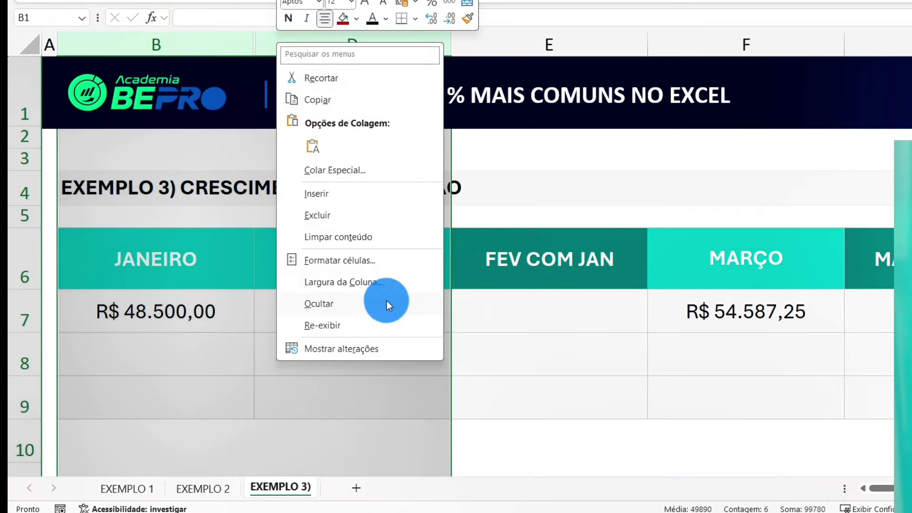
left_click(386, 324)
left_click(387, 320)
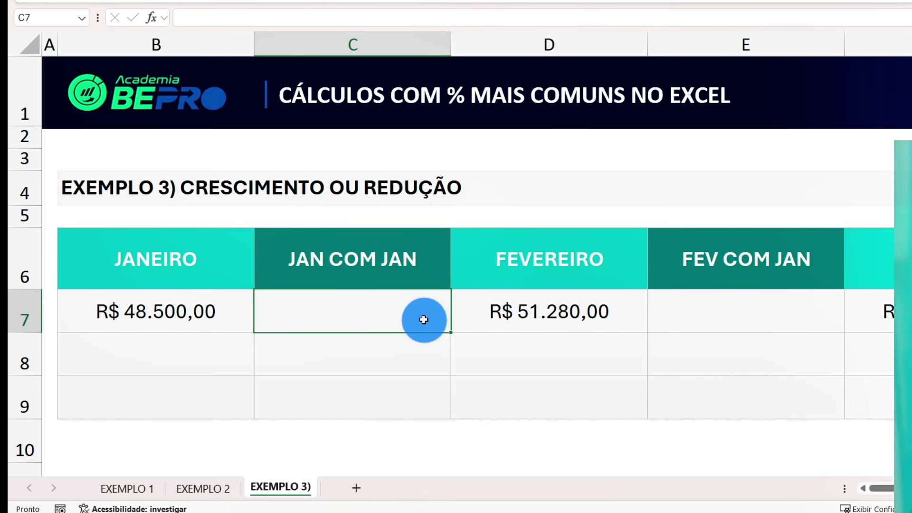
left_click_drag(214, 258, 213, 388)
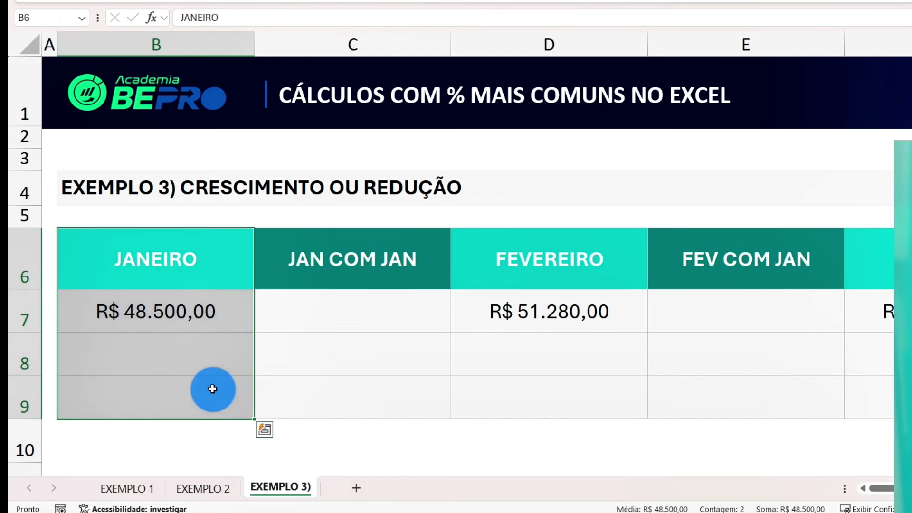
left_click(390, 323)
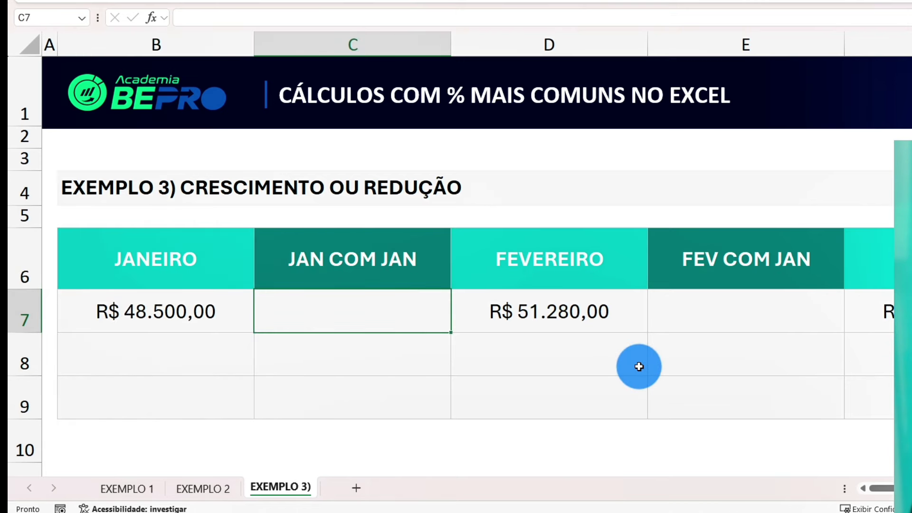
- Enter =B7/B7-1 in C7 so JAN COM JAN shows 0,00%
type("=")
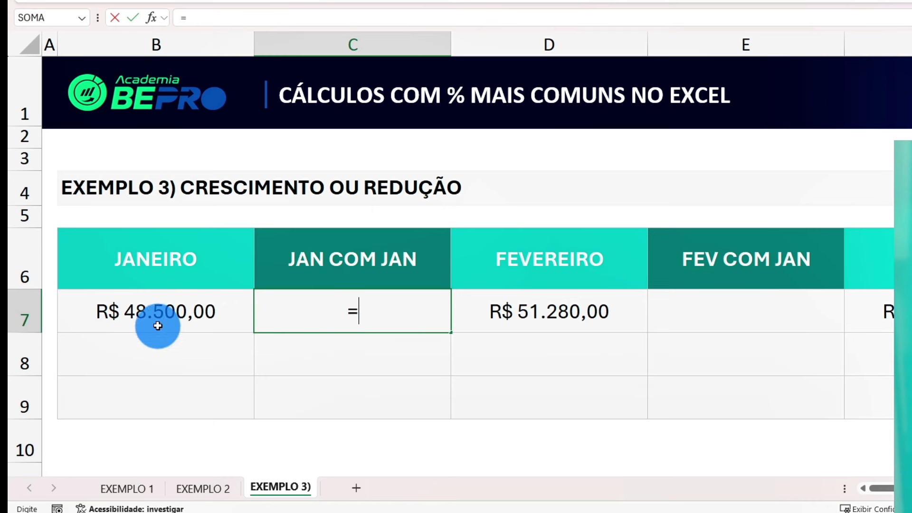
left_click(162, 321)
type("/")
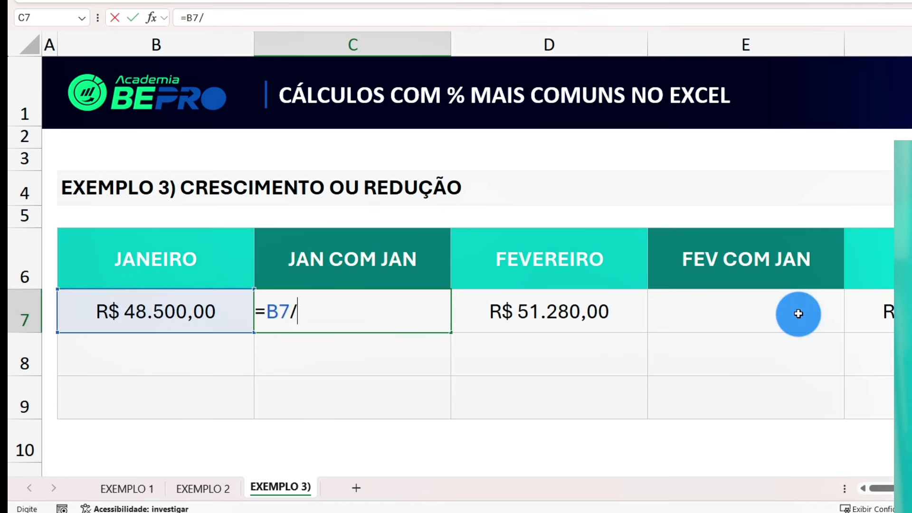
left_click(179, 309)
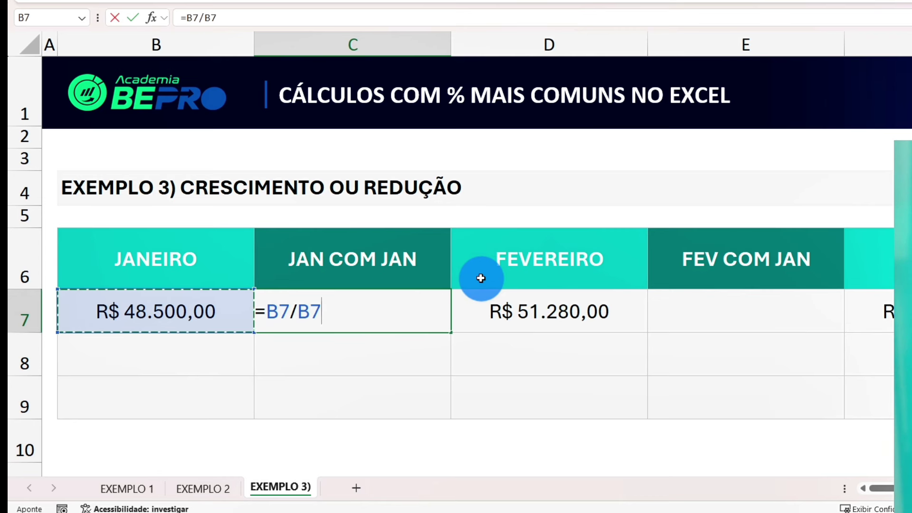
key("Return")
key("Up")
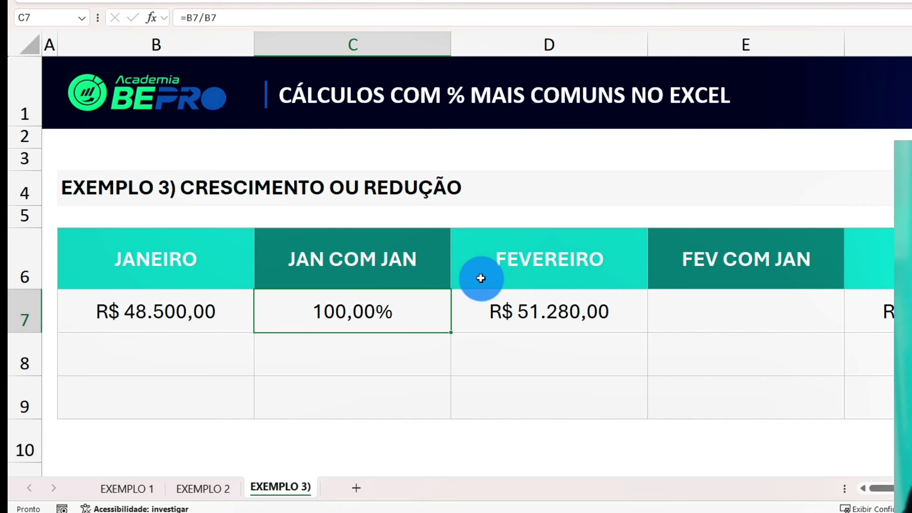
double_click(372, 315)
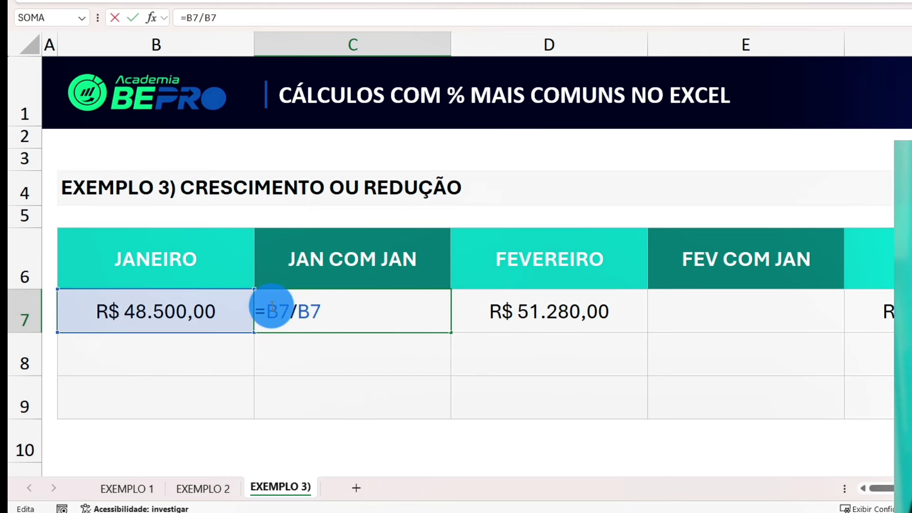
type("-1")
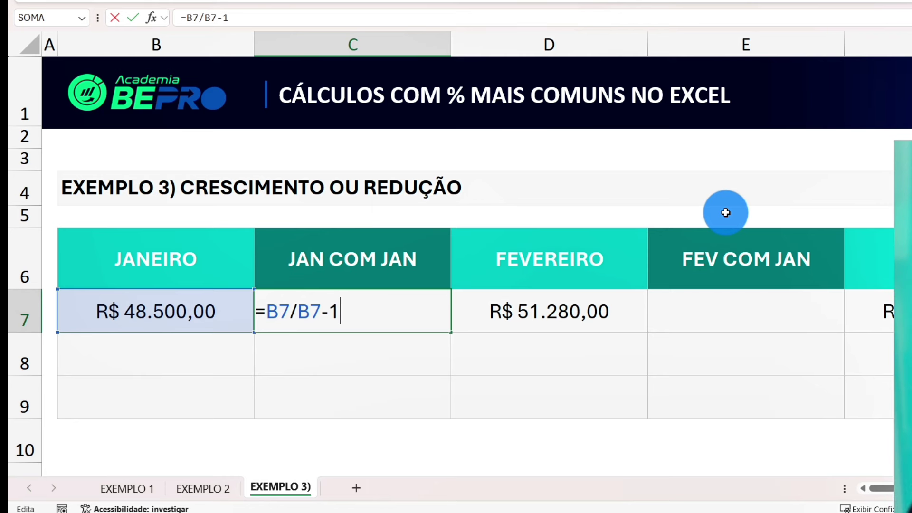
key("Return")
key("Up")
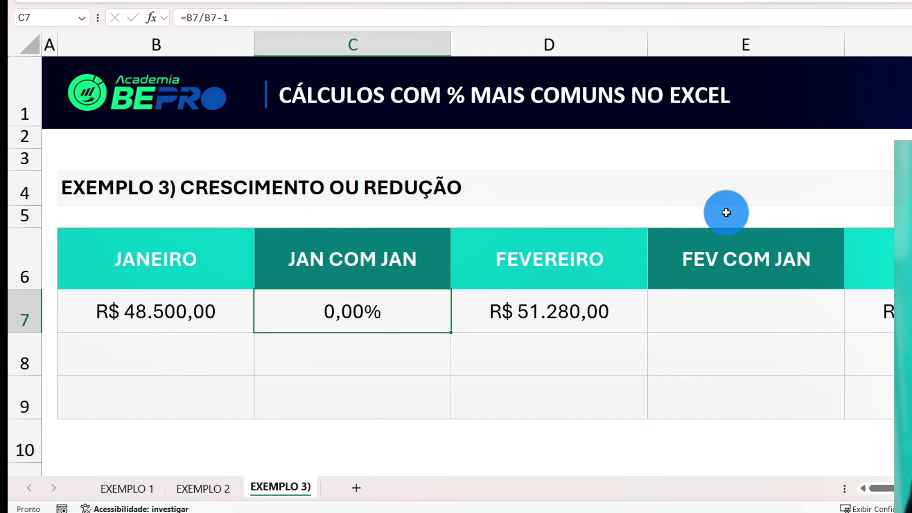
left_click(734, 335)
left_click(746, 327)
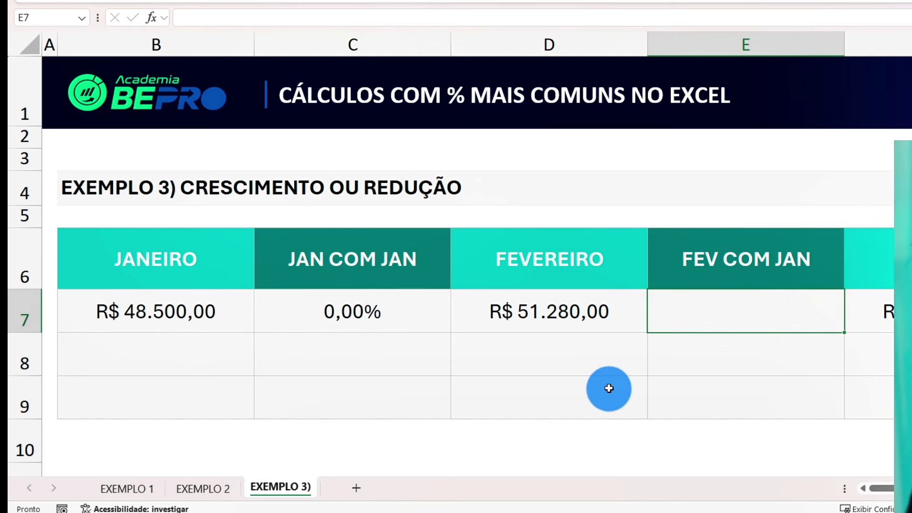
- Enter =D7/B7-1 in E7, showing 5,73% growth from January to February
key("F2")
type("=")
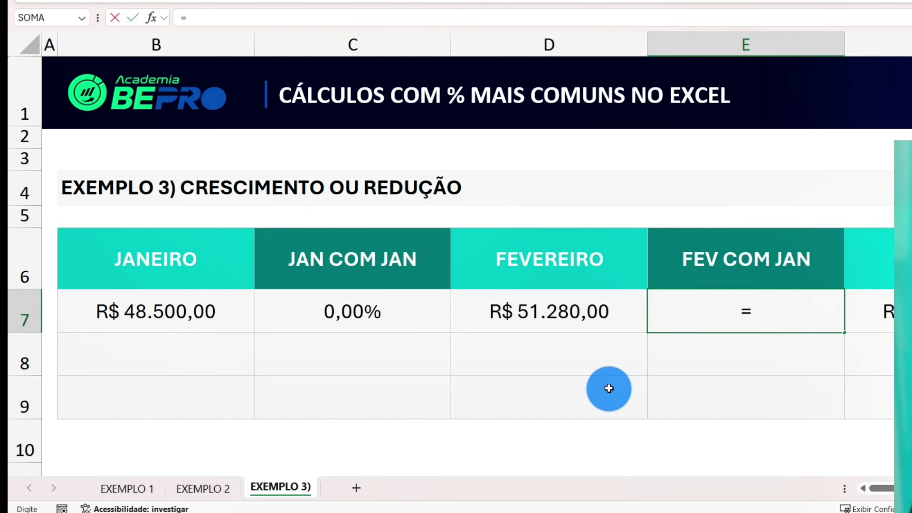
left_click(589, 311)
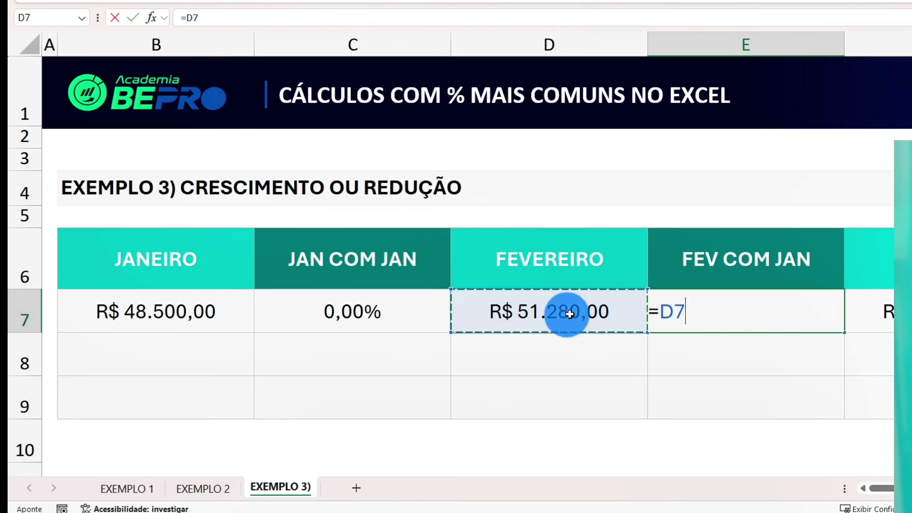
type("/")
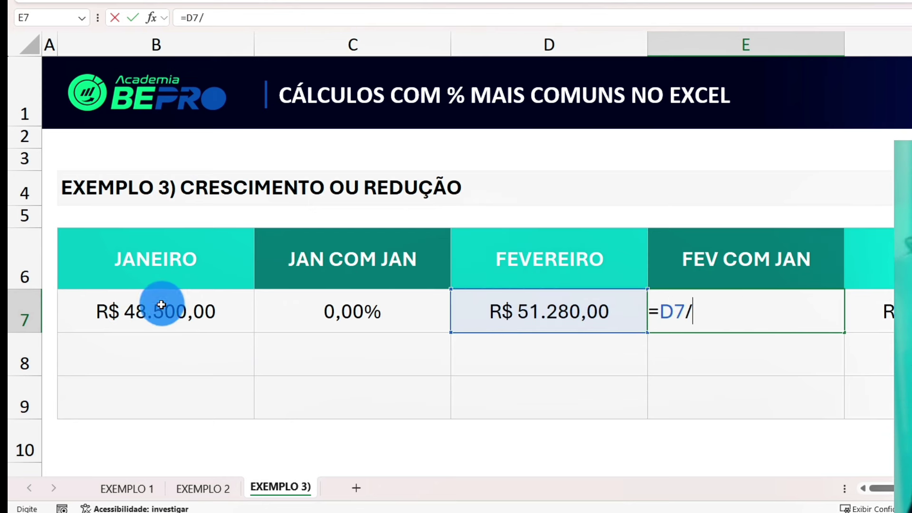
left_click(181, 310)
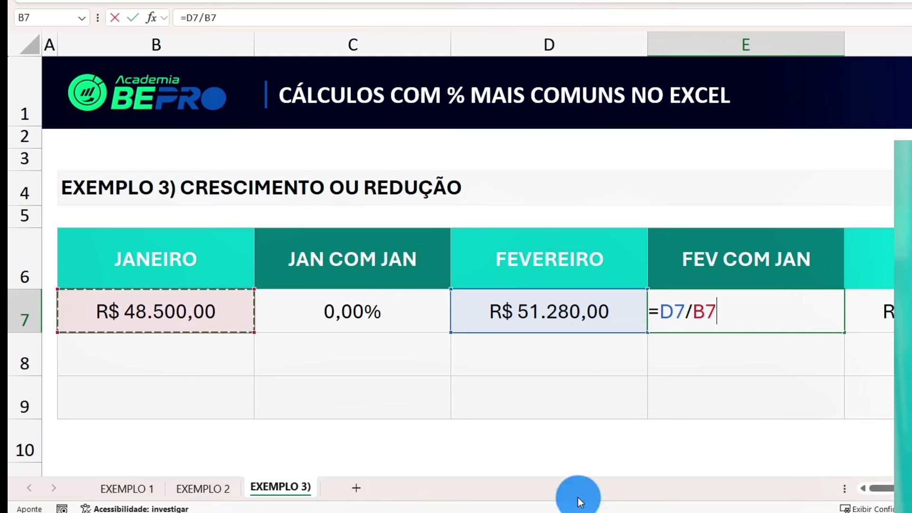
key("Return")
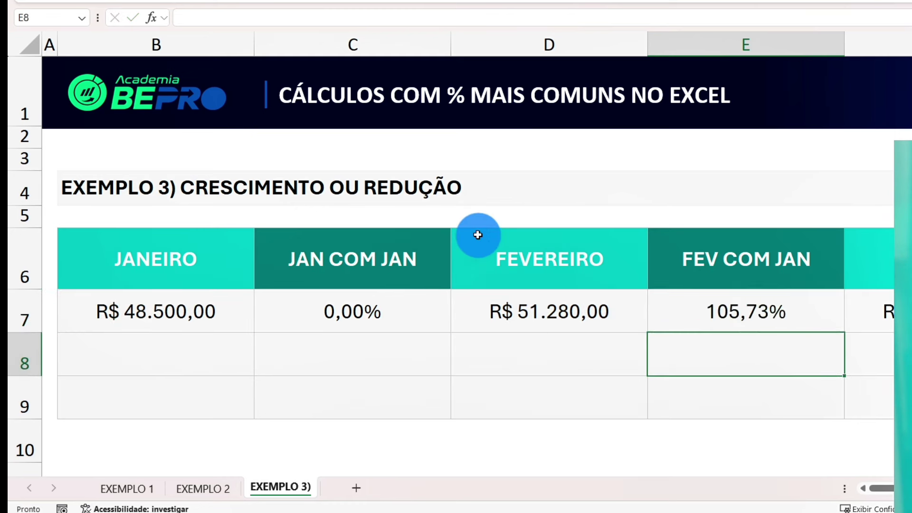
key("Up")
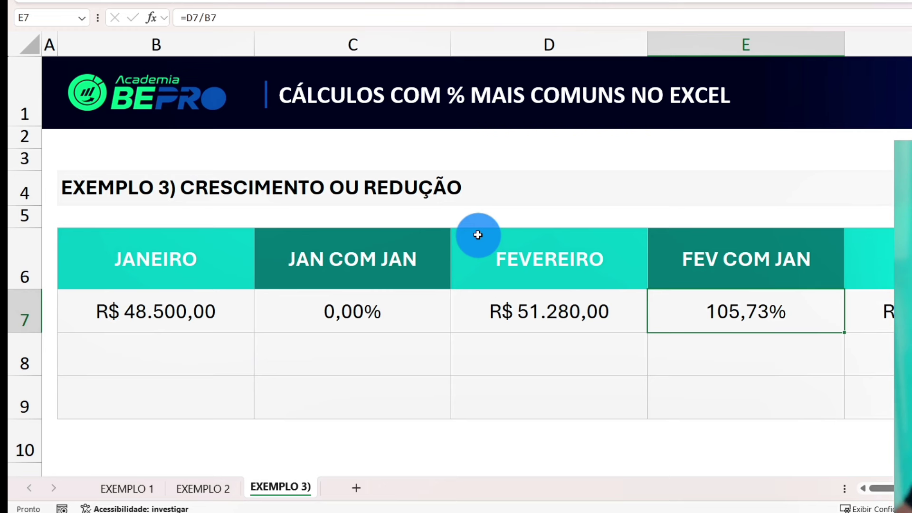
double_click(795, 300)
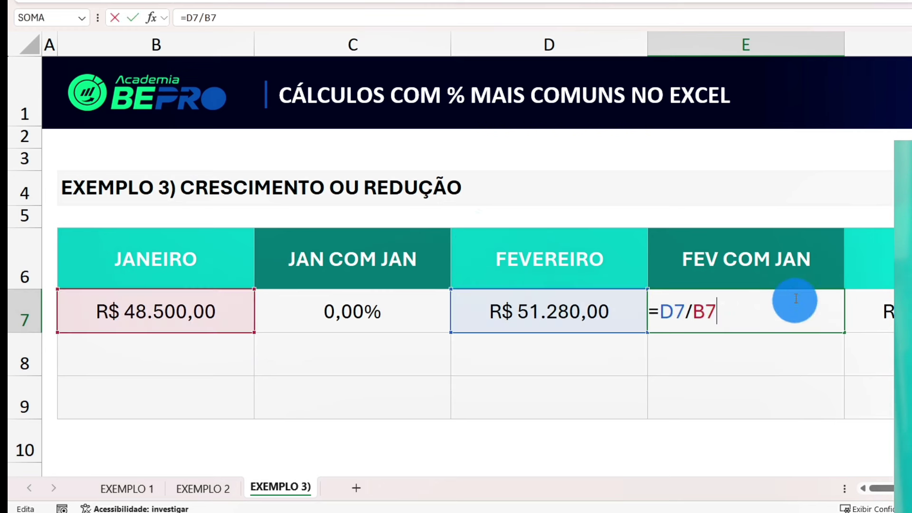
type("-1")
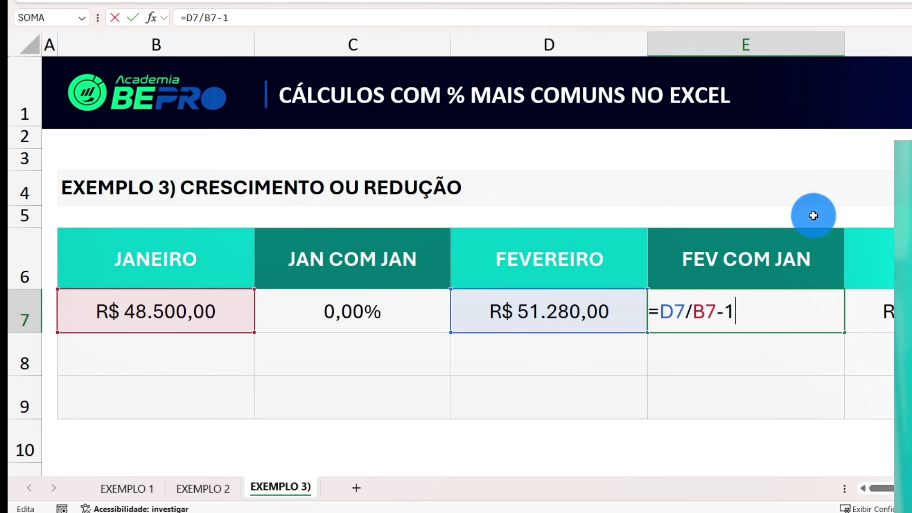
key("Return")
key("Up")
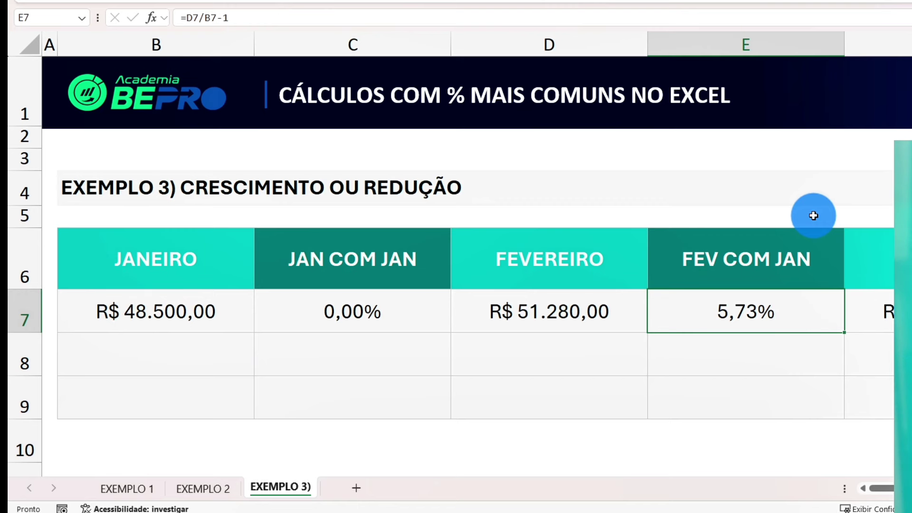
- Correct the March sales value in F7 to R$ 50.587,25
left_click(879, 311)
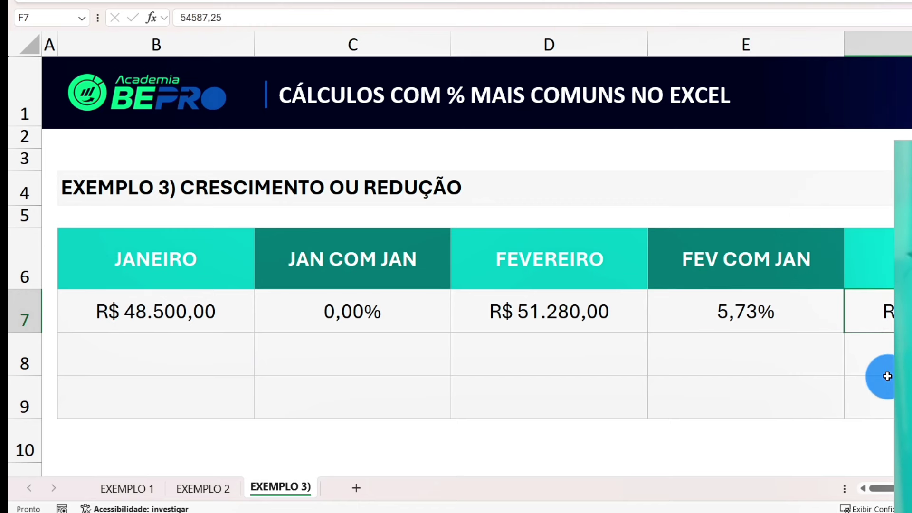
scroll(746, 405, "right", 2)
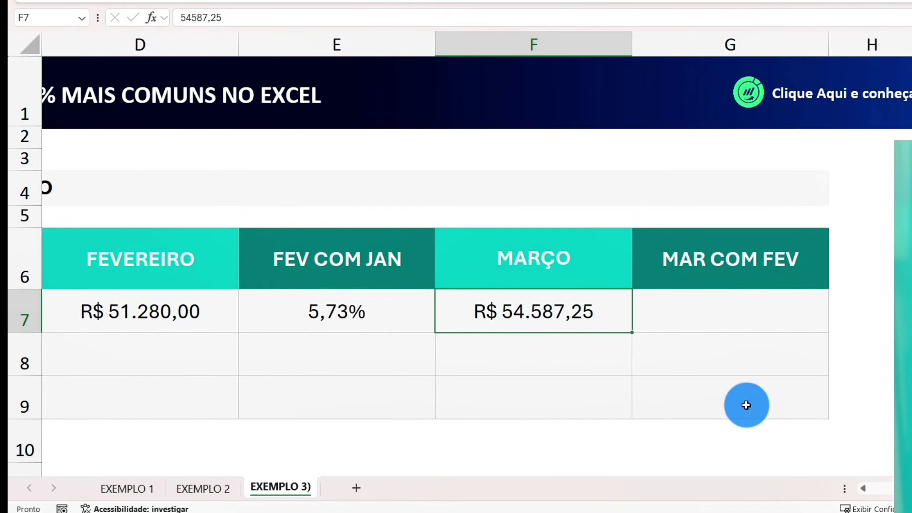
double_click(513, 308)
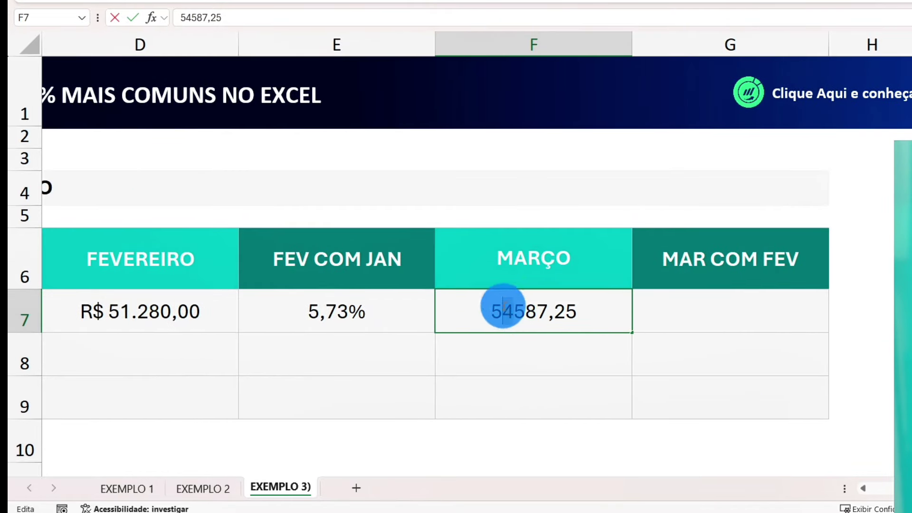
key("Delete")
type("0")
key("Return")
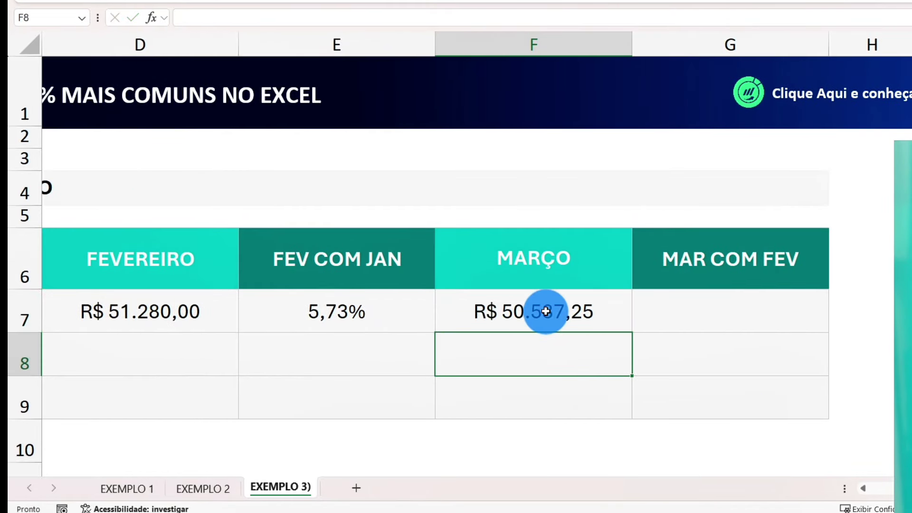
left_click(117, 313)
left_click(489, 319)
- Enter =F7/D7-1 in G7, showing a -1,35% decline from February to March
left_click(753, 292)
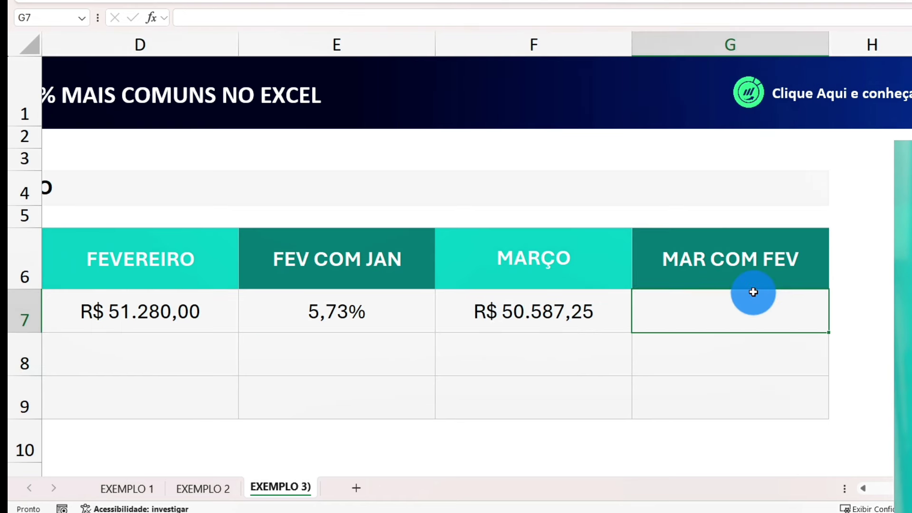
type("=")
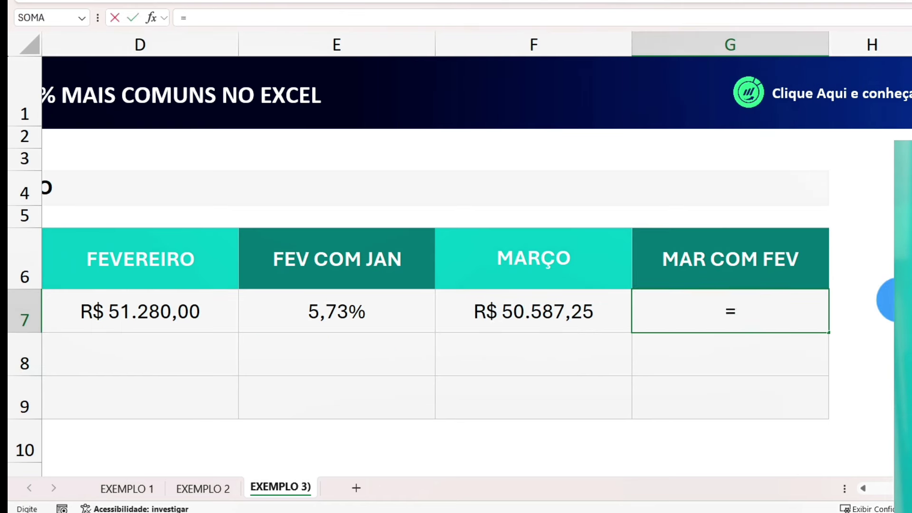
left_click(561, 308)
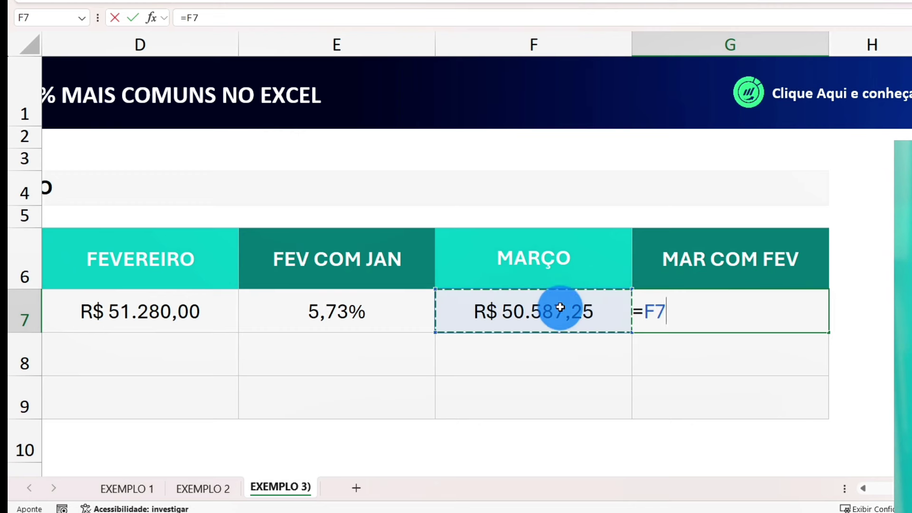
type("/")
left_click(199, 314)
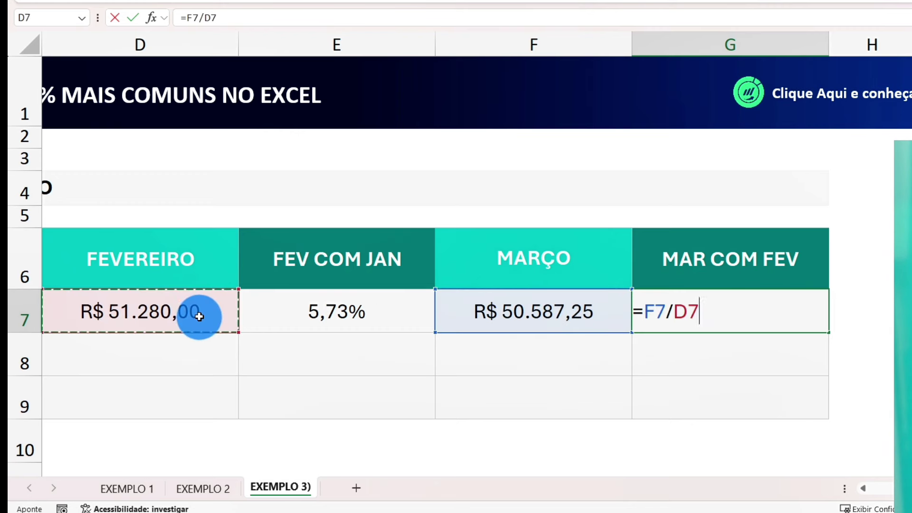
type("-1")
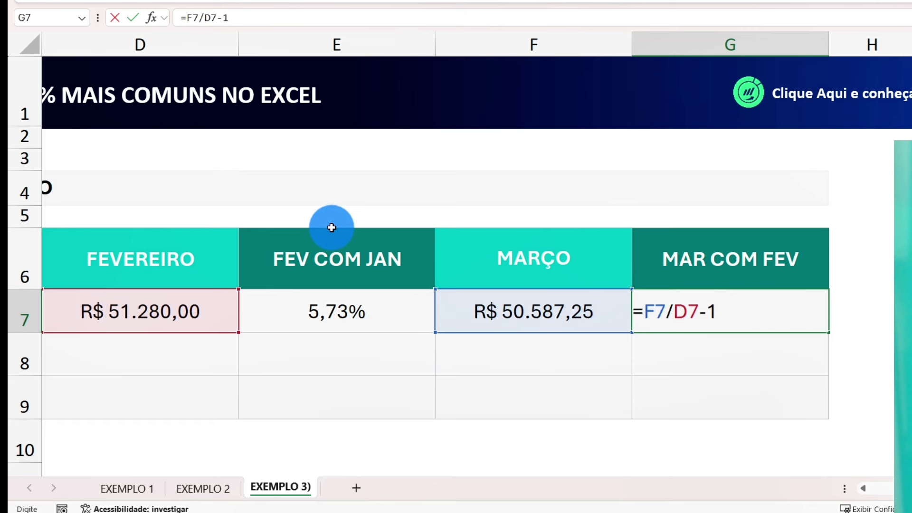
key("Return")
key("Up")
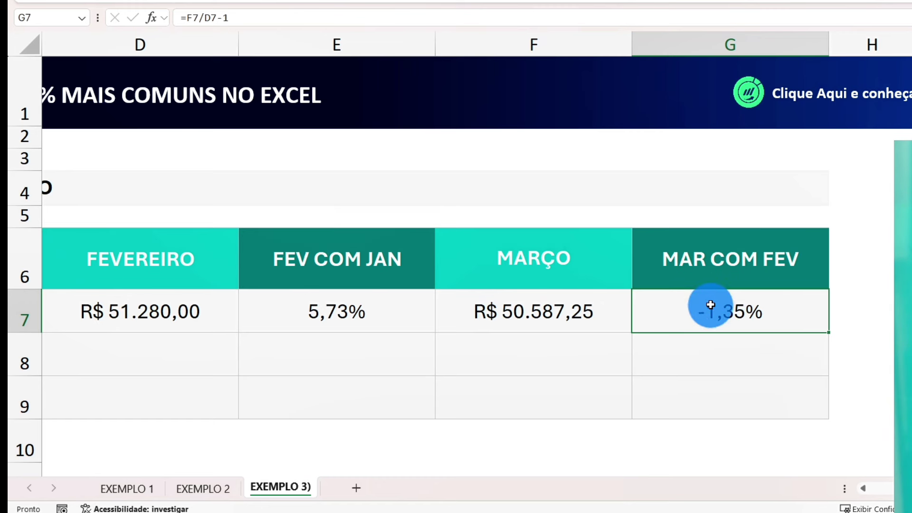
- Select both growth cells E7 and G7 and base a custom number format on 0,00%
left_click(377, 306, "ctrl")
scroll(455, 309, "left", 3)
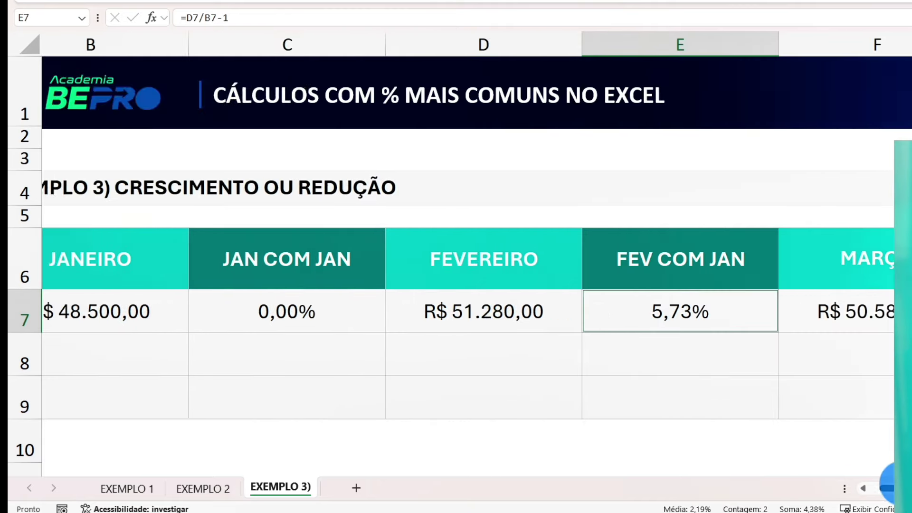
scroll(456, 308, "right", 3)
scroll(455, 309, "right", 1)
scroll(455, 309, "right", 2)
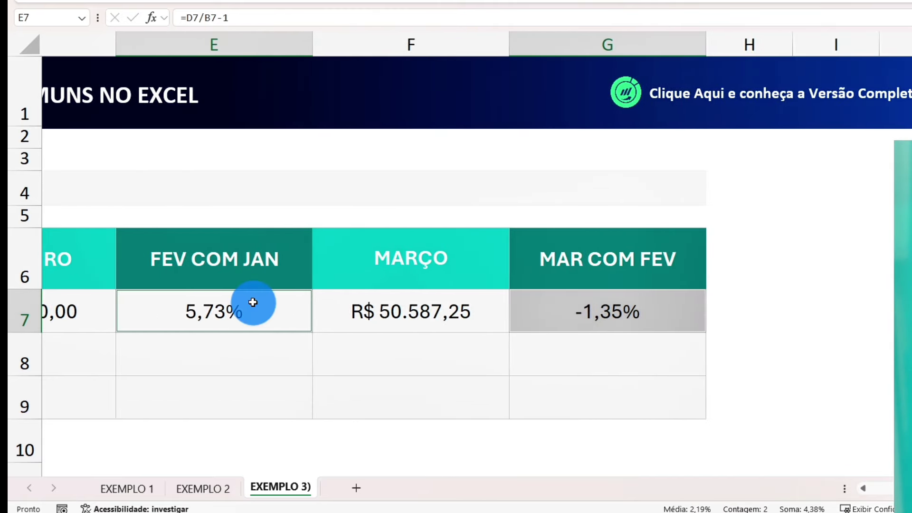
key("ctrl+1")
left_click_drag(651, 63, 451, 39)
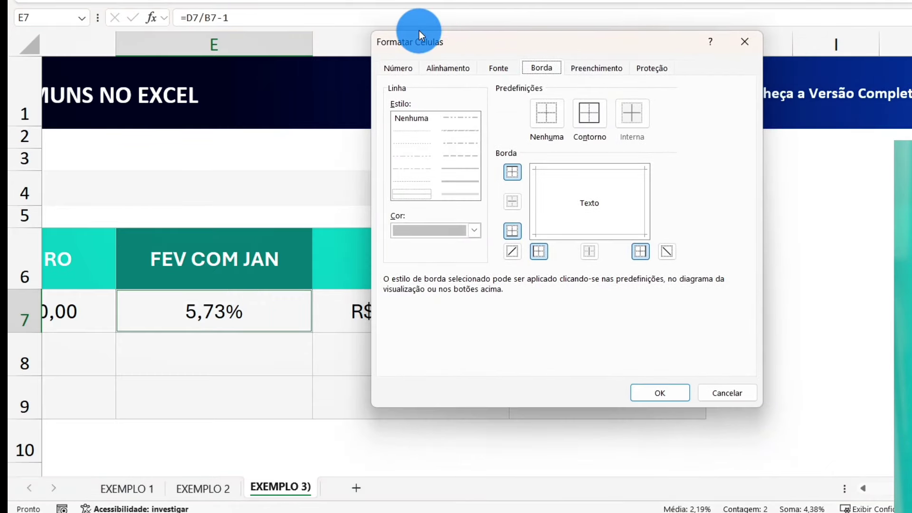
left_click(398, 68)
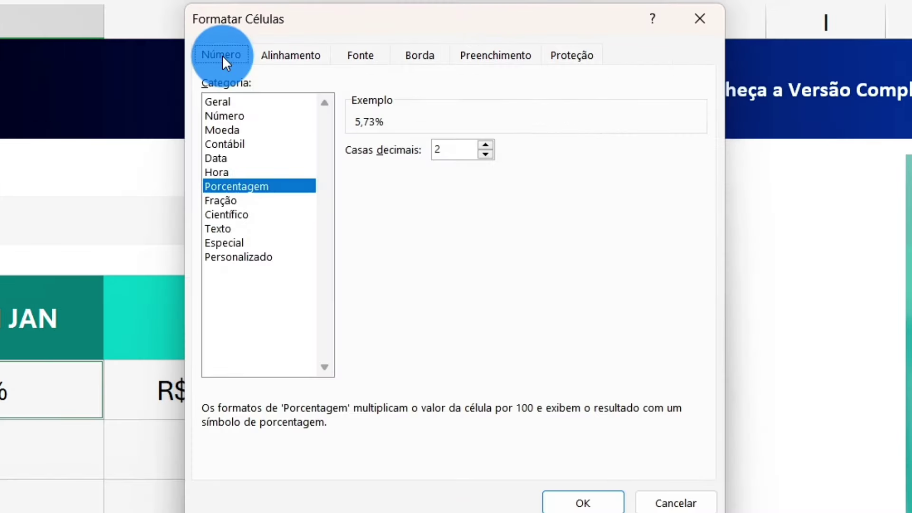
left_click(257, 200)
left_click(257, 187)
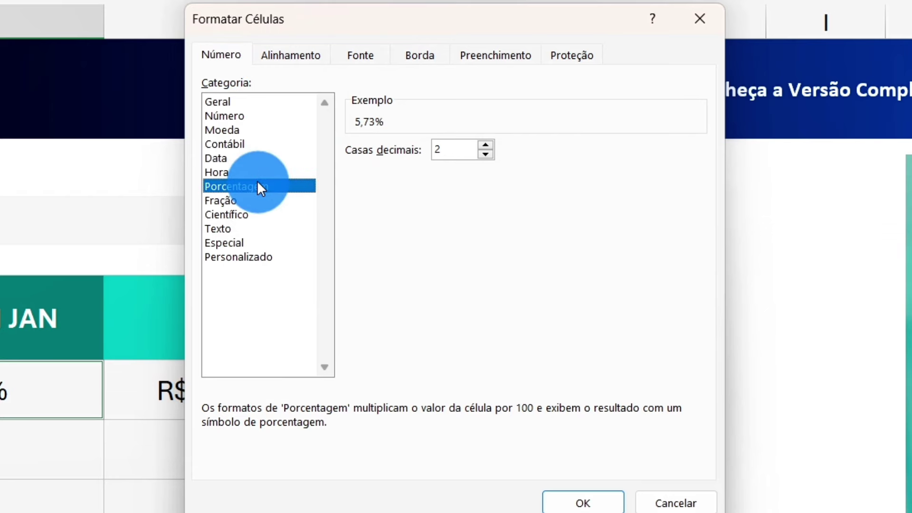
double_click(459, 141)
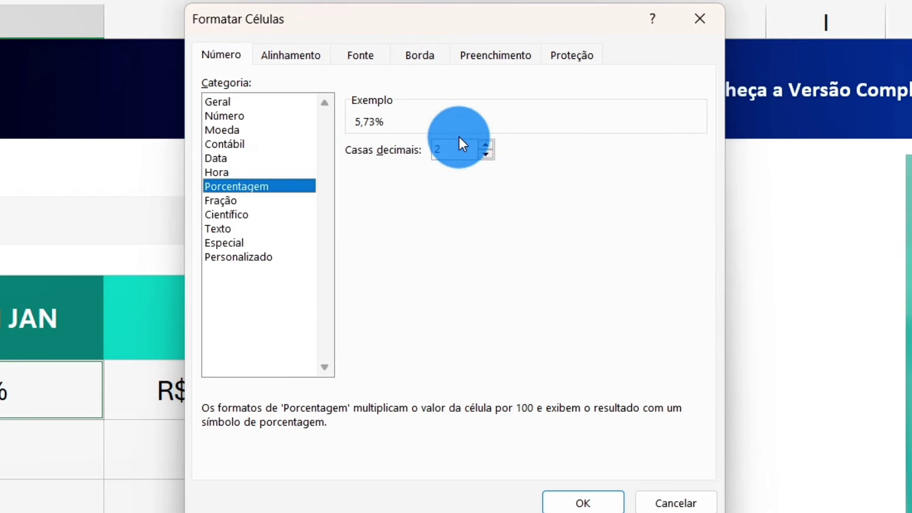
left_click(275, 259)
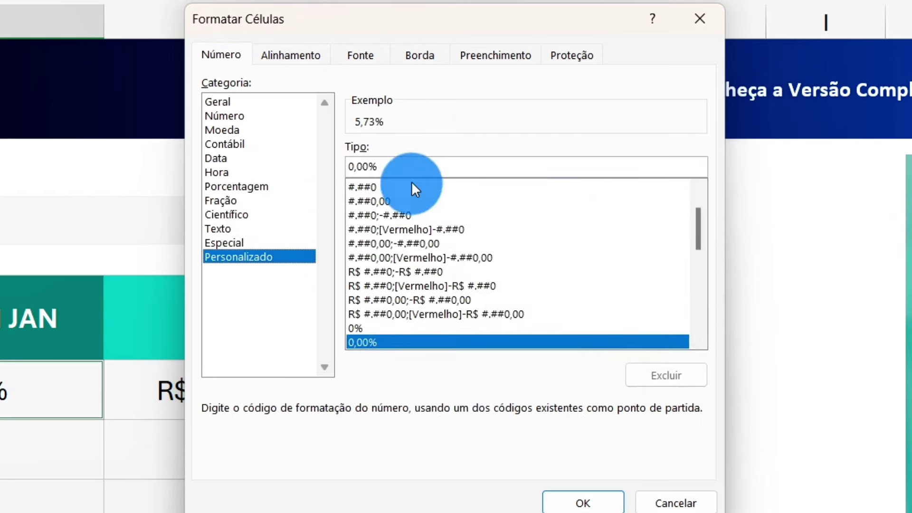
- Enter the custom format code [Azul]0,00%;[Vermelho]-0,00% for blue growth and red decline
left_click(417, 167)
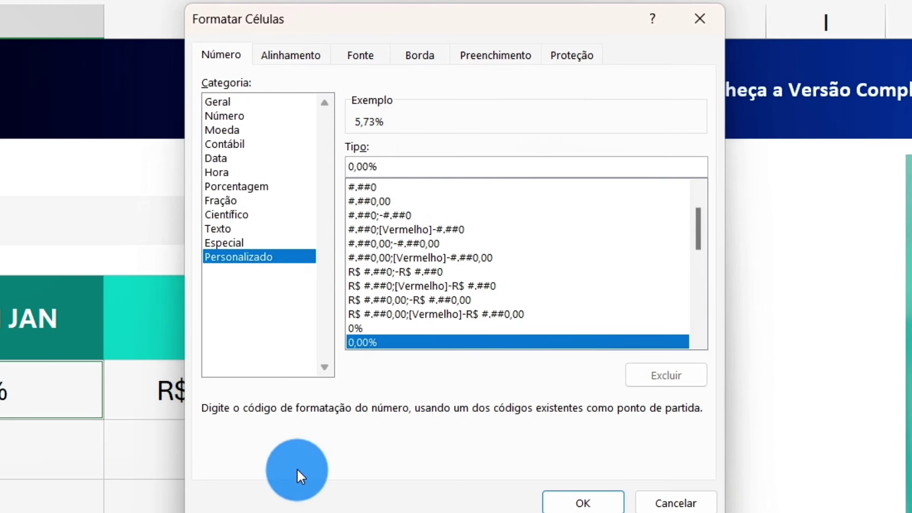
type("[a")
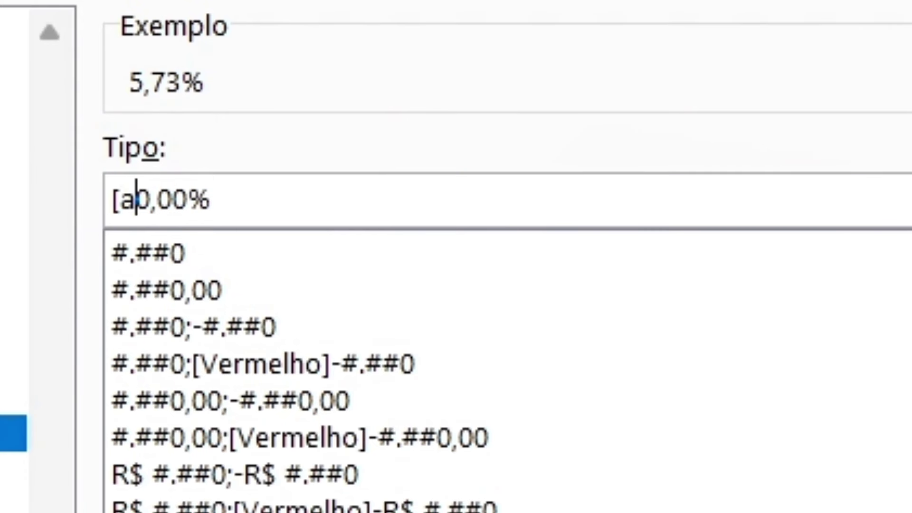
key("BackSpace")
type("Azu")
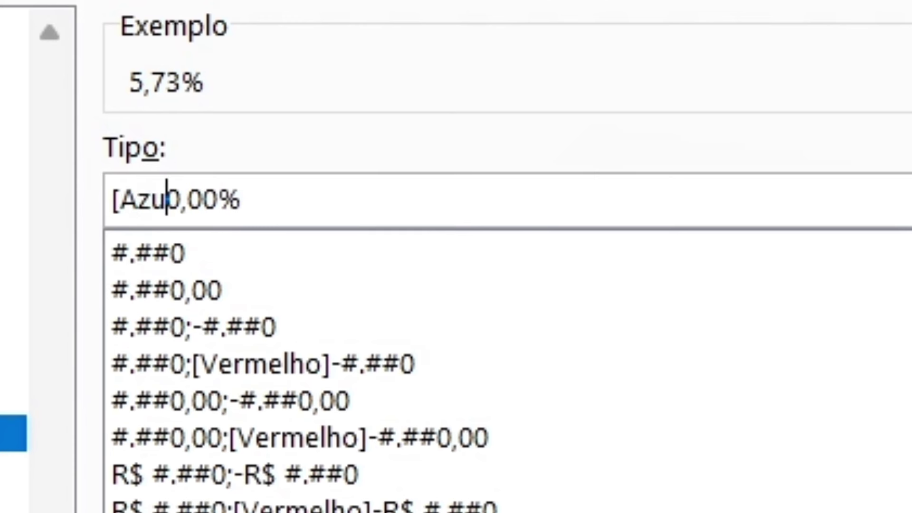
type("kl")
key("BackSpace")
key("BackSpace")
type("l")
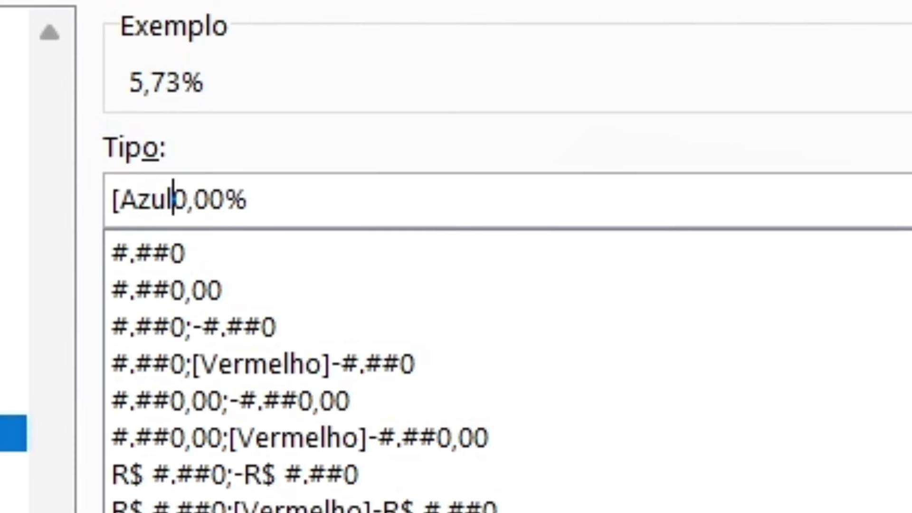
type("]")
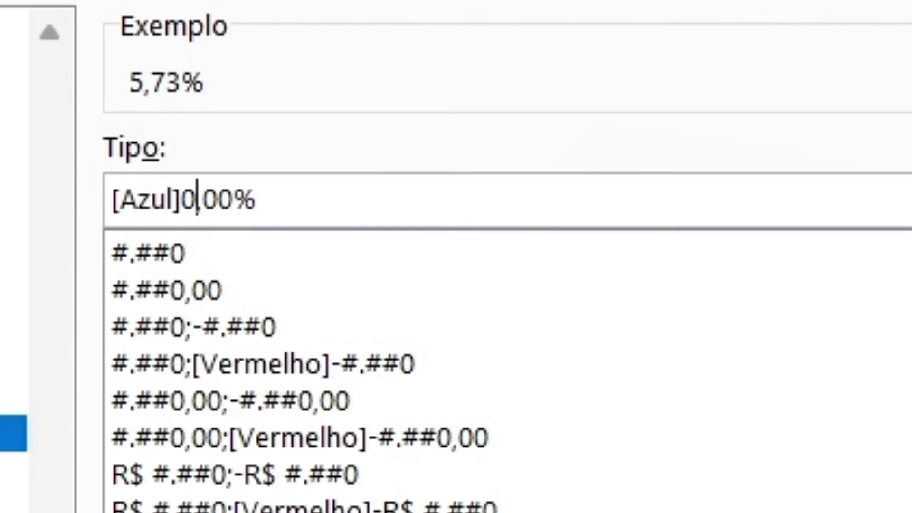
key("Right")
key("Right")
key("Right")
key("Right")
type(";")
type("[Verme")
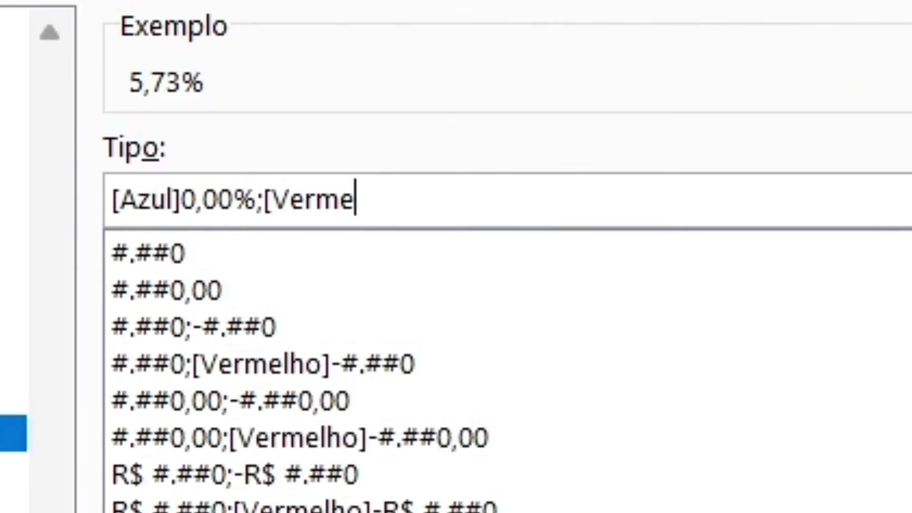
type("lho]")
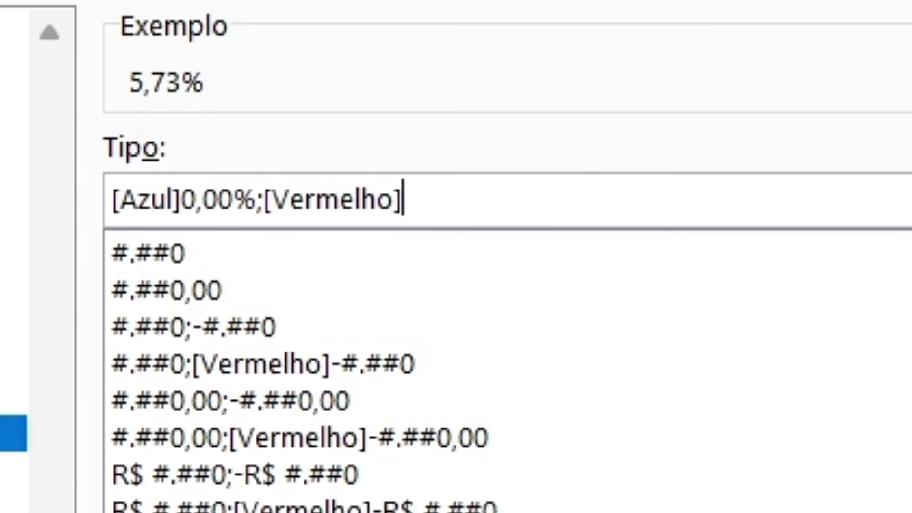
type("0,")
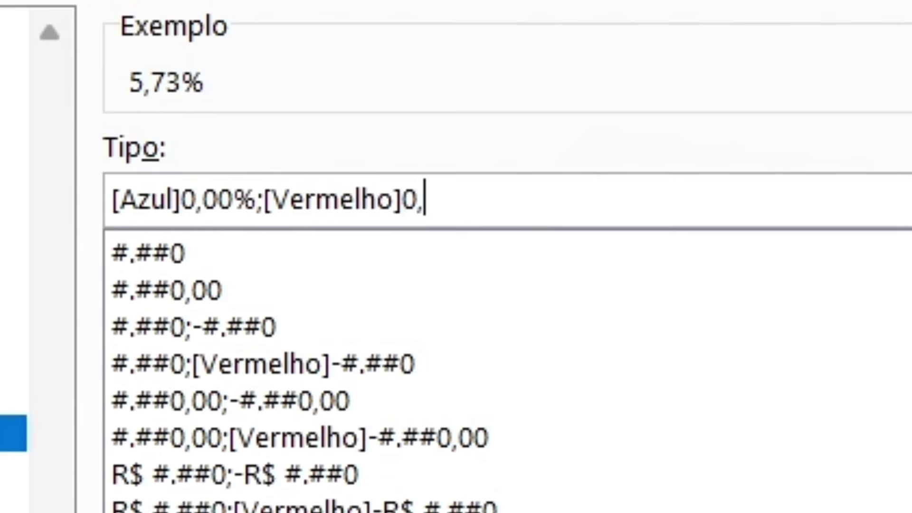
type("00%")
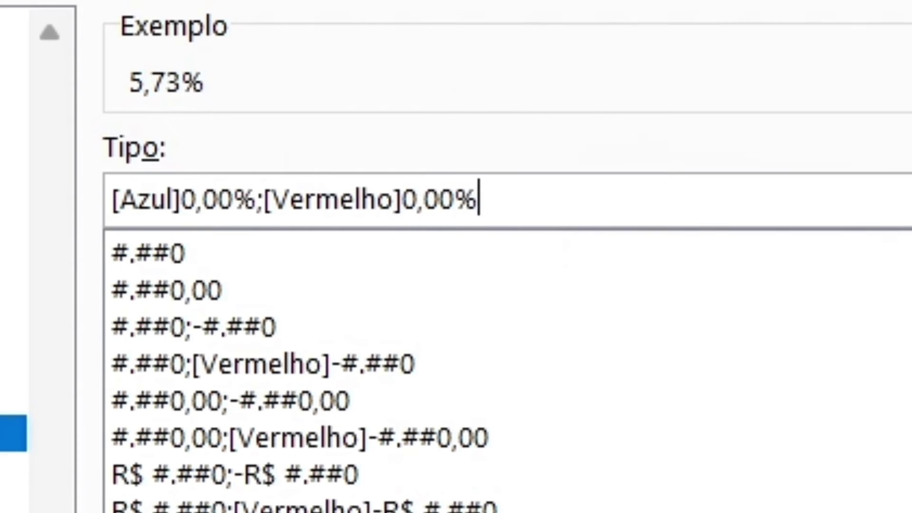
key("Left")
key("Left")
key("Left")
key("Left")
key("Left")
type("-")
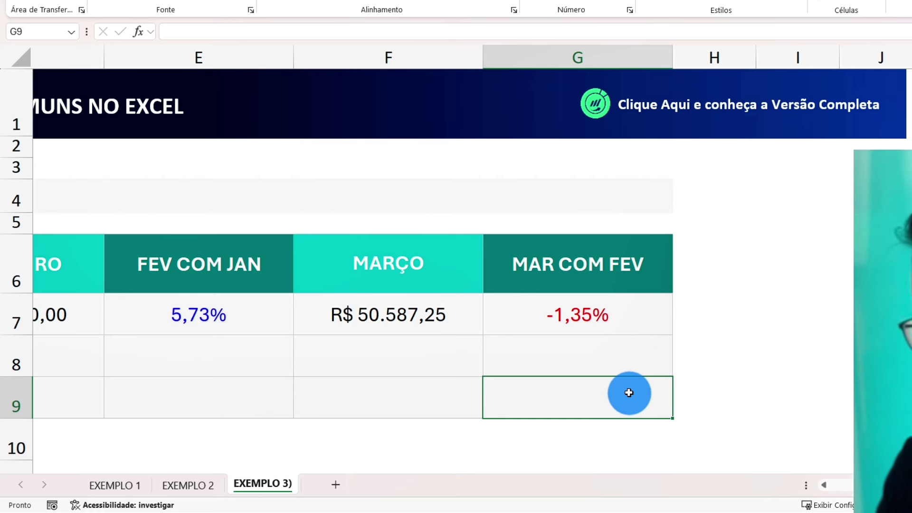
- Change March sales in F7 to 54000, turning MAR COM FEV into a blue 5,30%
left_click(443, 328)
key("F2")
key("BackSpace")
key("BackSpace")
key("BackSpace")
type("54")
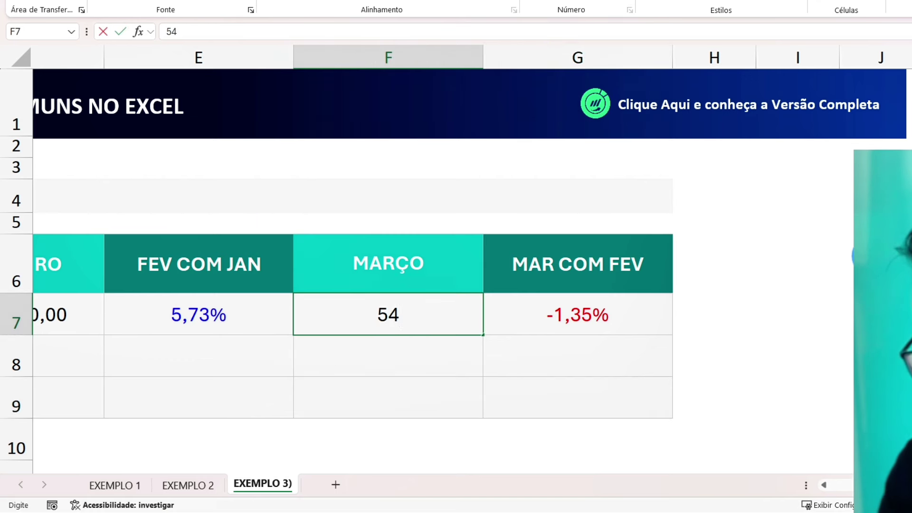
type("000")
key("Return")
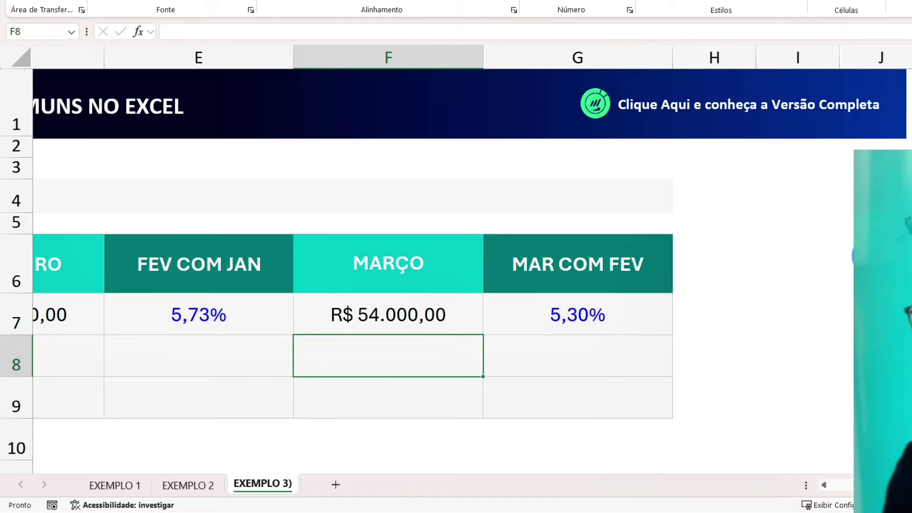